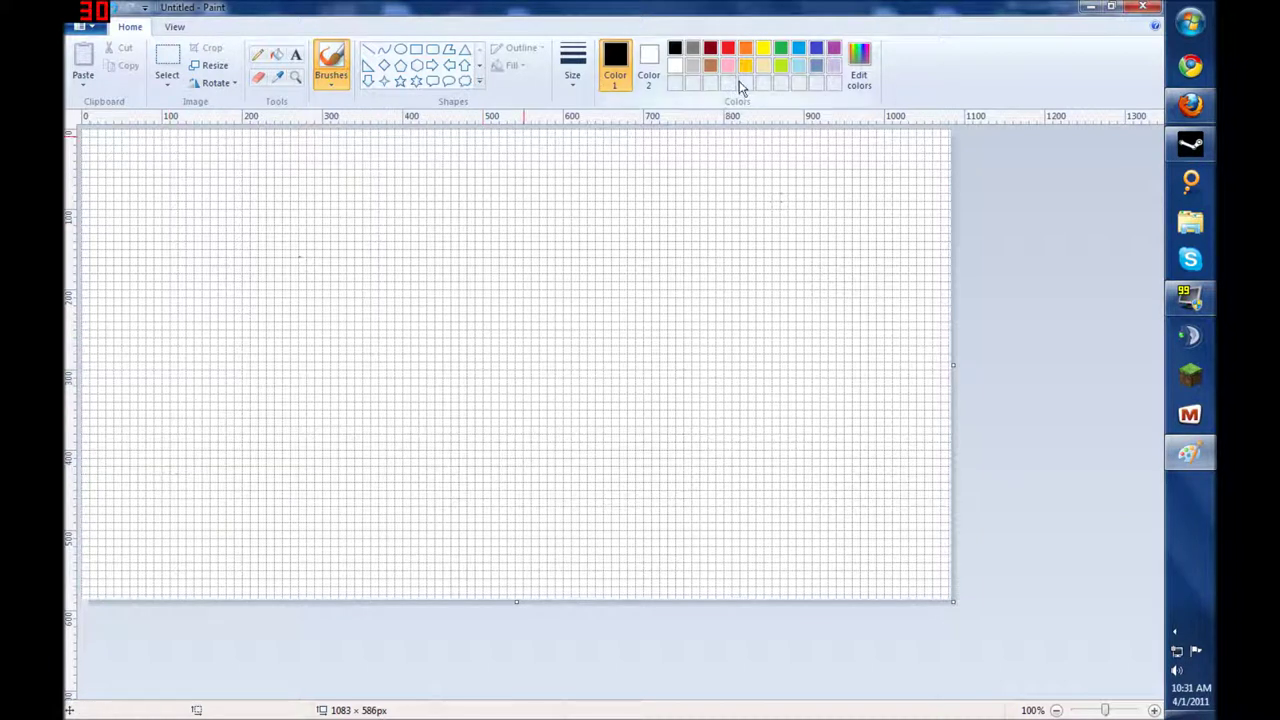
Step: Choose the green palette swatch as the primary drawing colour
click(782, 49)
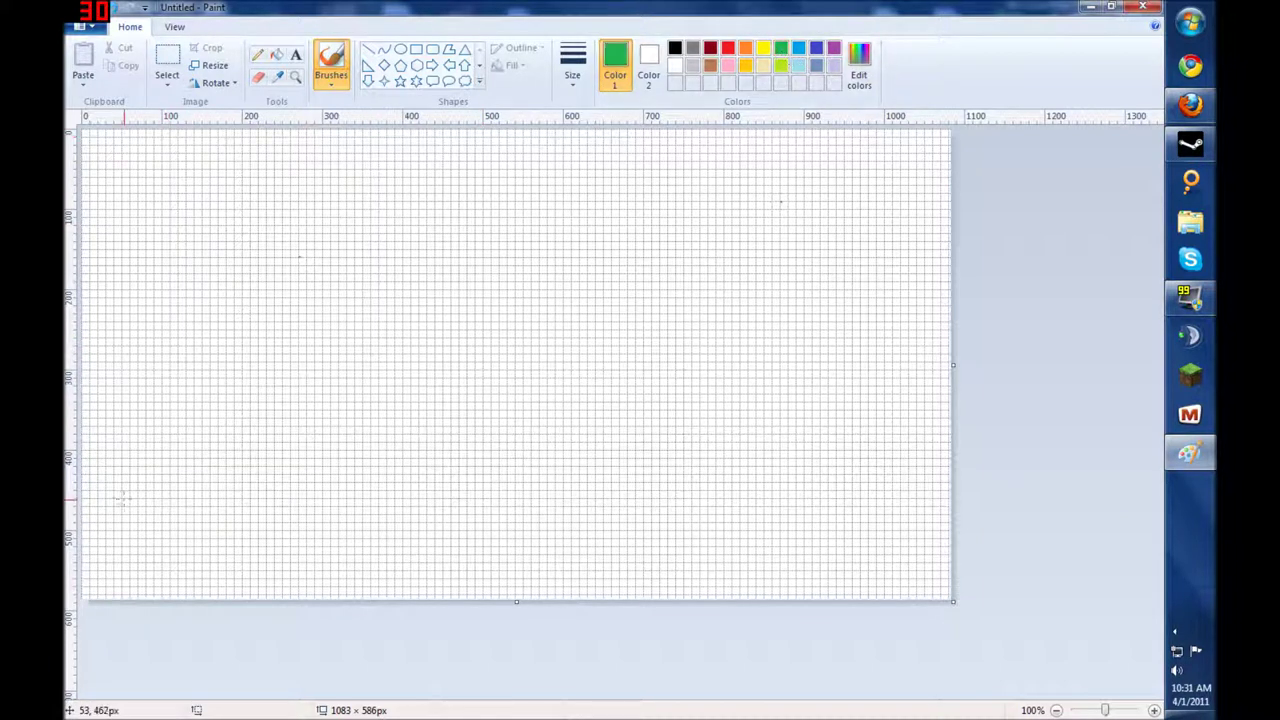
Step: Brush a wavy green hill line from the left edge to the right edge
mouse_move(83, 490)
mouse_down()
mouse_move(123, 508)
mouse_move(182, 482)
mouse_move(258, 517)
mouse_move(326, 495)
mouse_up()
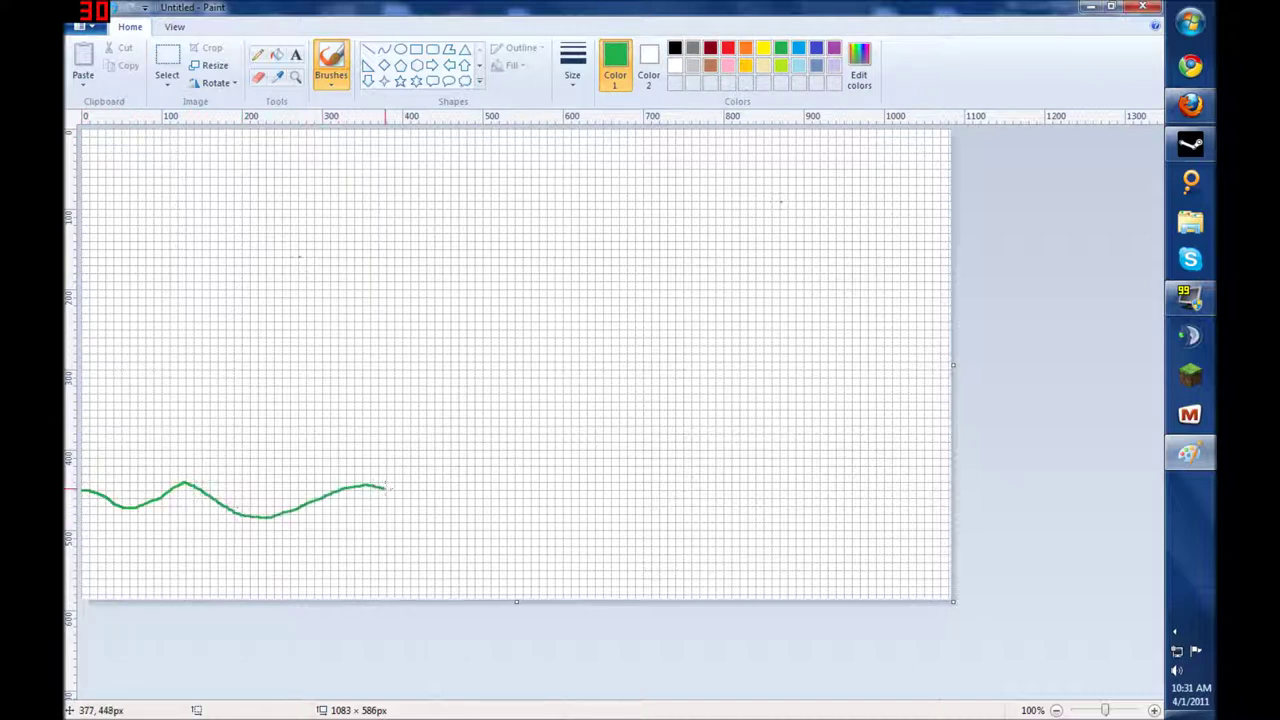
mouse_move(457, 488)
mouse_down()
mouse_move(485, 476)
mouse_move(636, 479)
mouse_up()
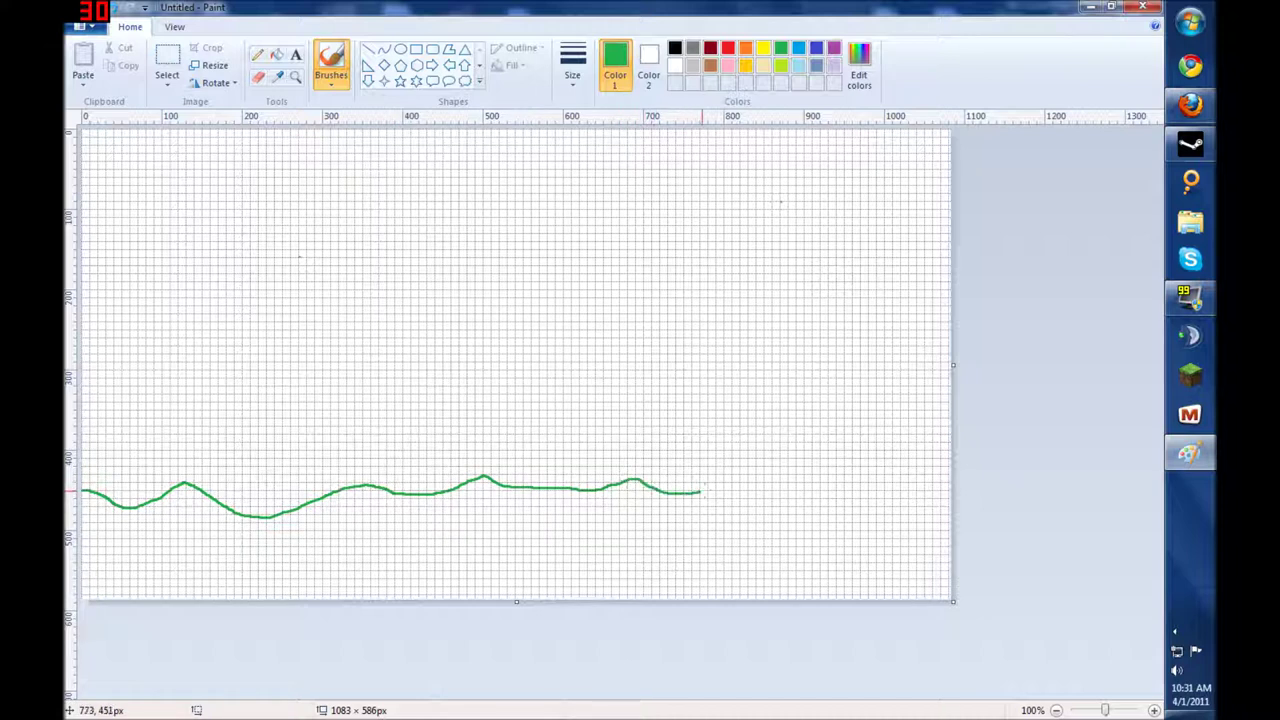
drag(839, 489, 962, 491)
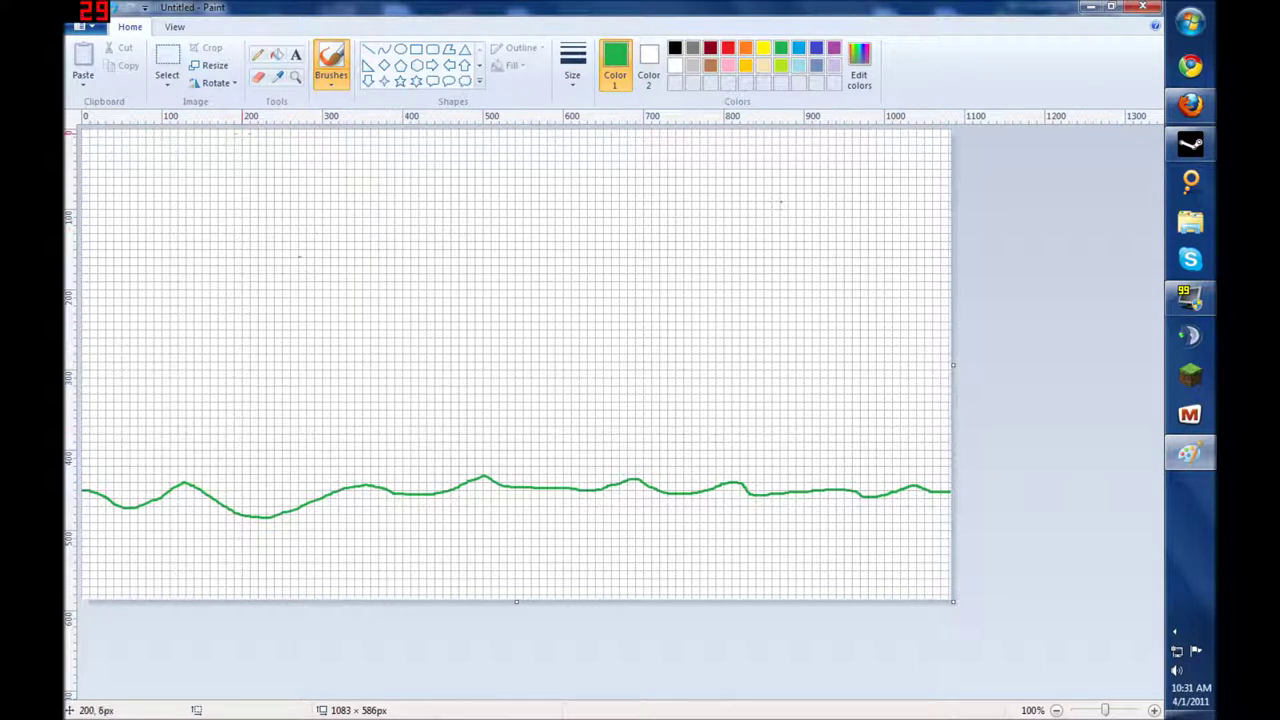
Step: Look over the brush styles and switch the colour to lime green
click(330, 80)
click(330, 85)
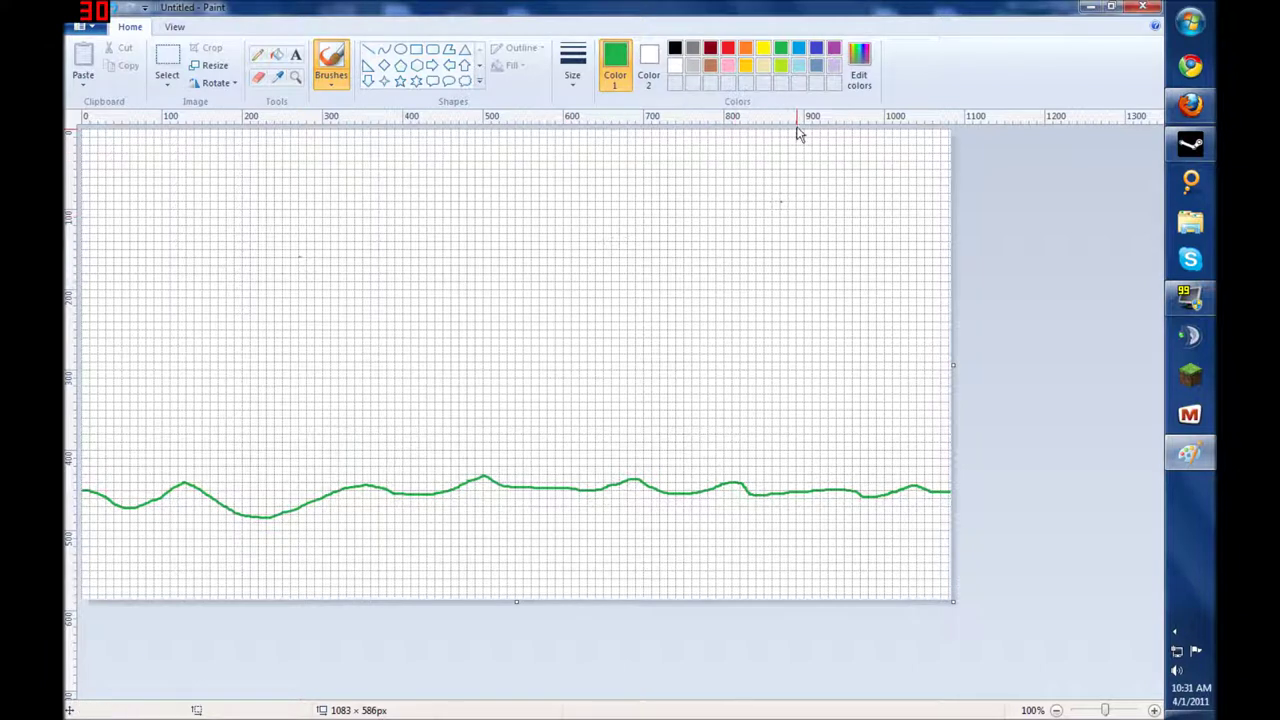
click(781, 66)
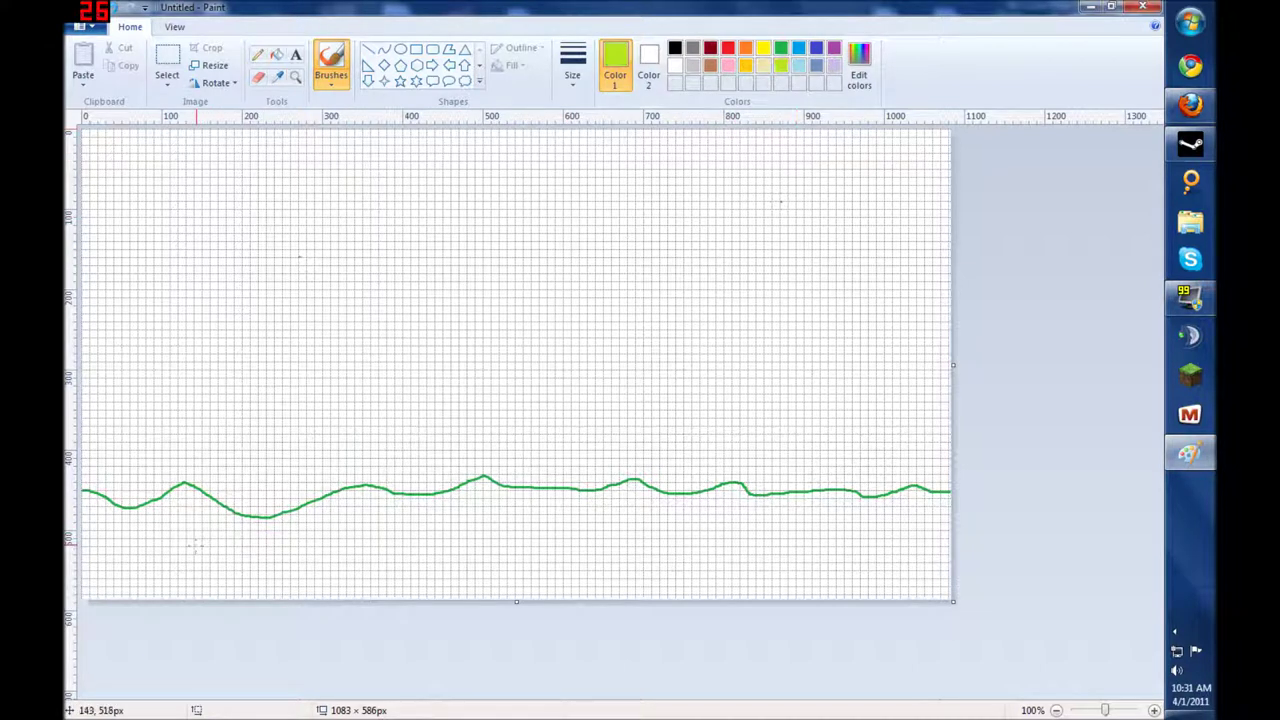
Step: Brush lime-green zigzag grass tufts along the lower left, centre-right and right
mouse_move(140, 544)
mouse_down()
mouse_move(157, 571)
mouse_move(176, 538)
mouse_up()
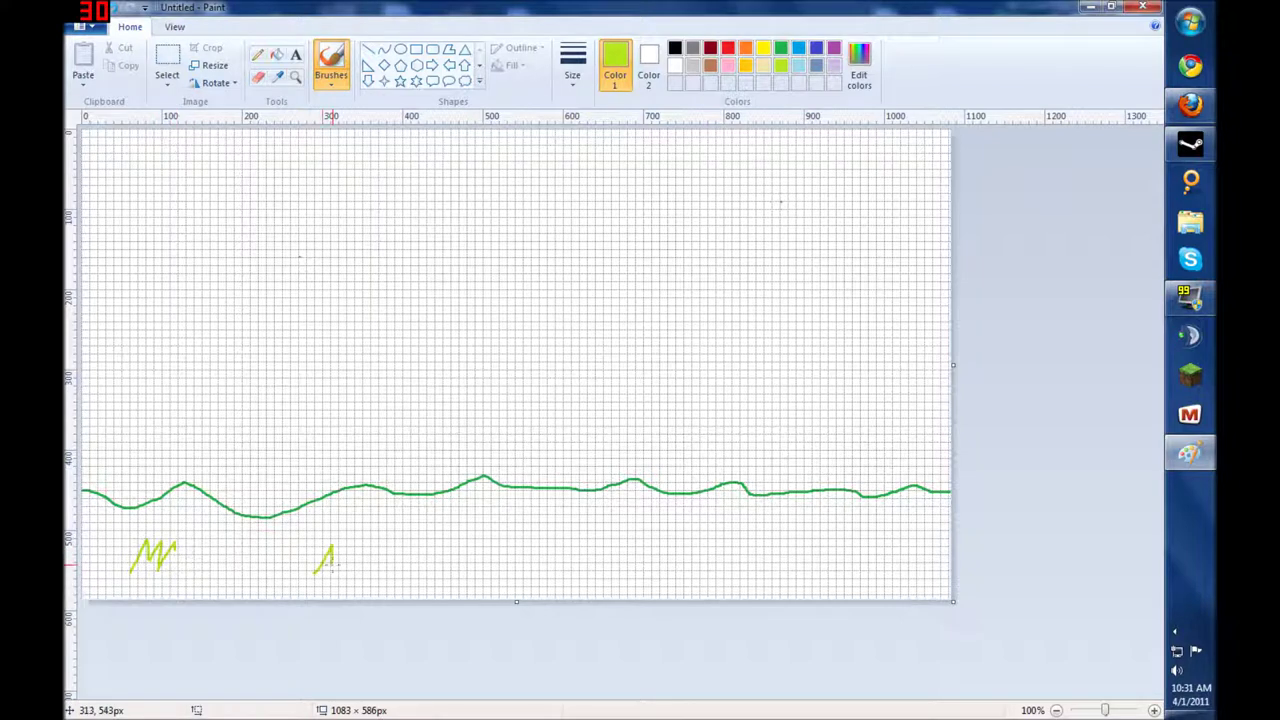
mouse_move(484, 562)
mouse_down()
mouse_move(514, 518)
mouse_move(514, 556)
mouse_move(549, 546)
mouse_up()
mouse_move(620, 565)
mouse_down()
mouse_move(643, 565)
mouse_move(663, 526)
mouse_up()
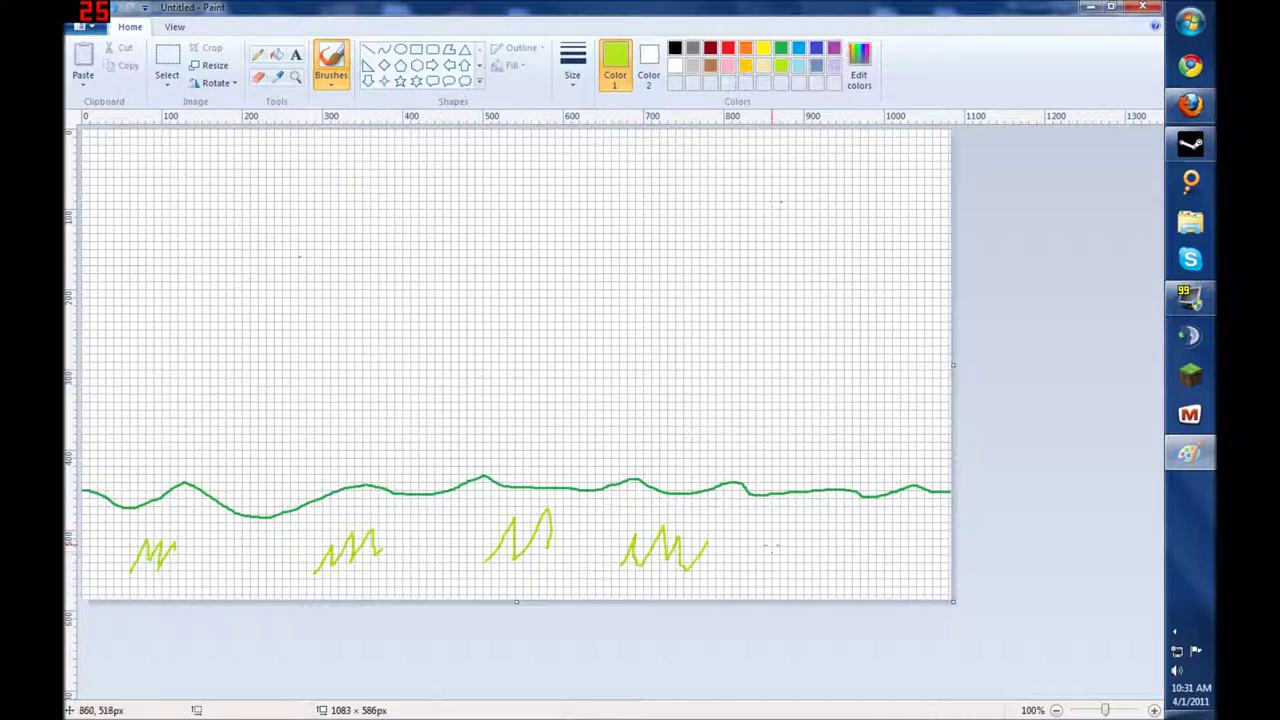
mouse_move(776, 570)
mouse_down()
mouse_move(784, 519)
mouse_move(801, 567)
mouse_move(821, 521)
mouse_move(845, 556)
mouse_up()
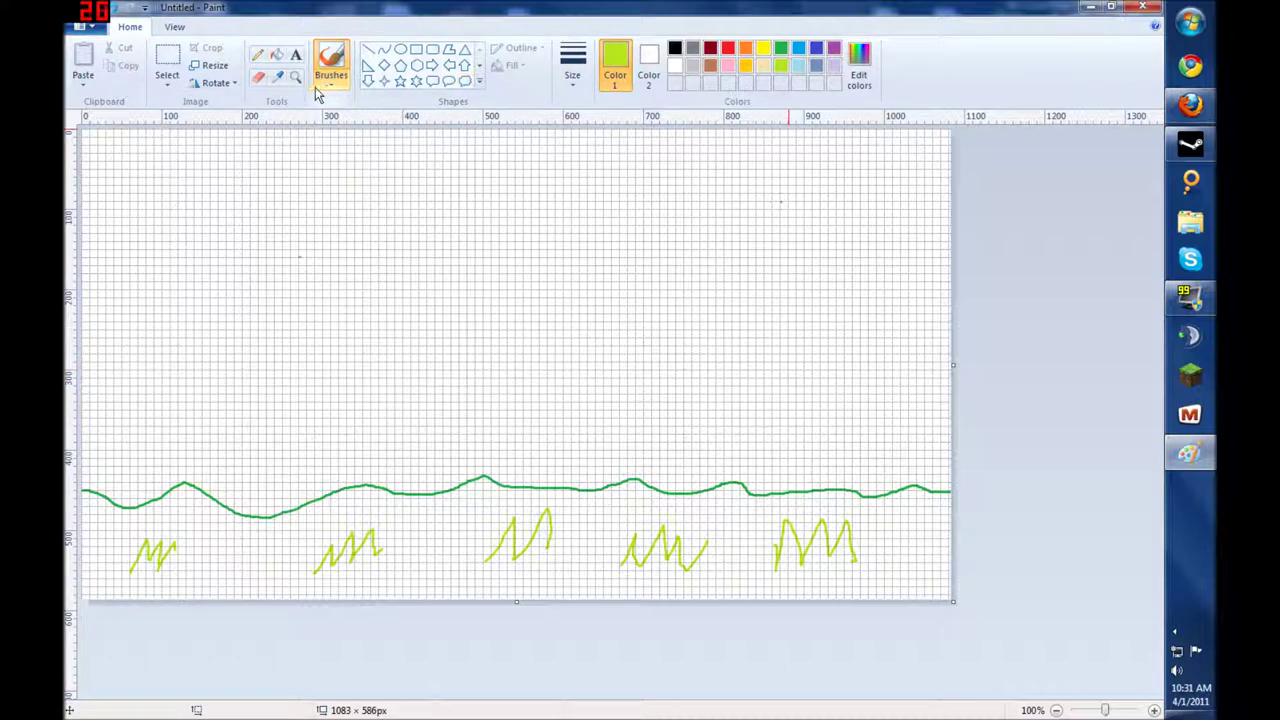
click(279, 60)
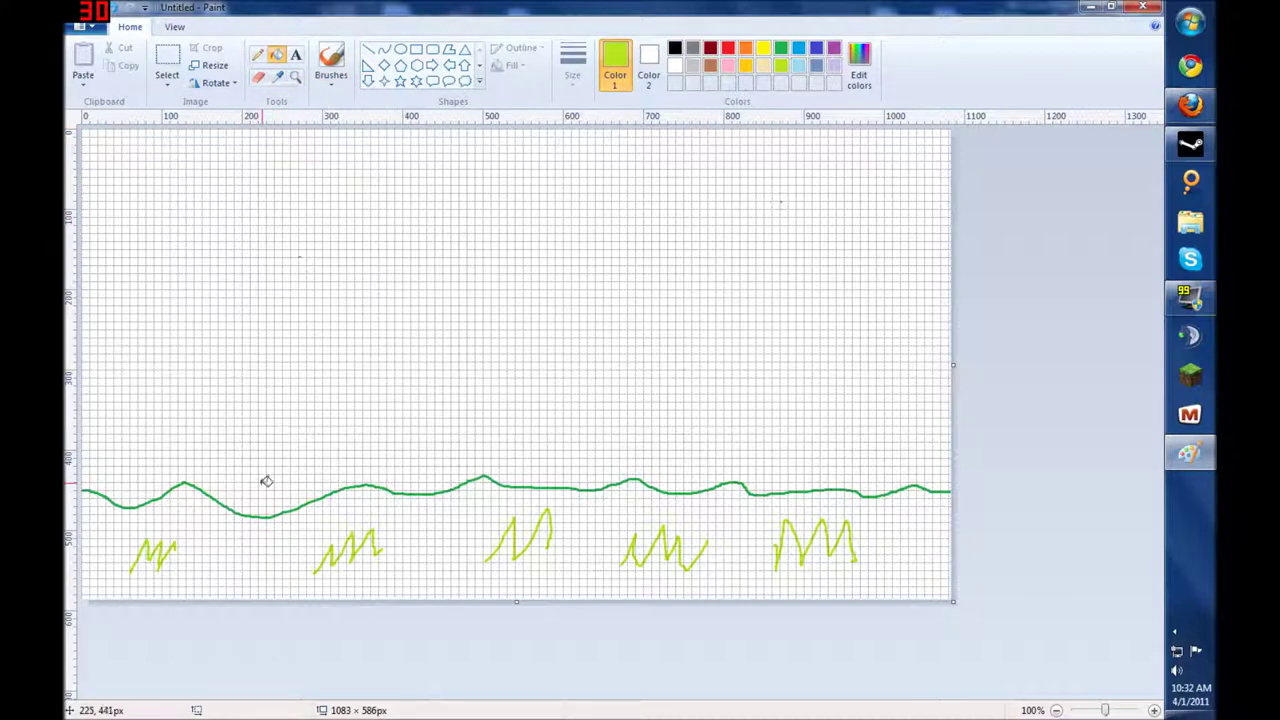
Step: Fill the ground below the hill line pale tan, undoing an initial yellow-green fill
click(260, 540)
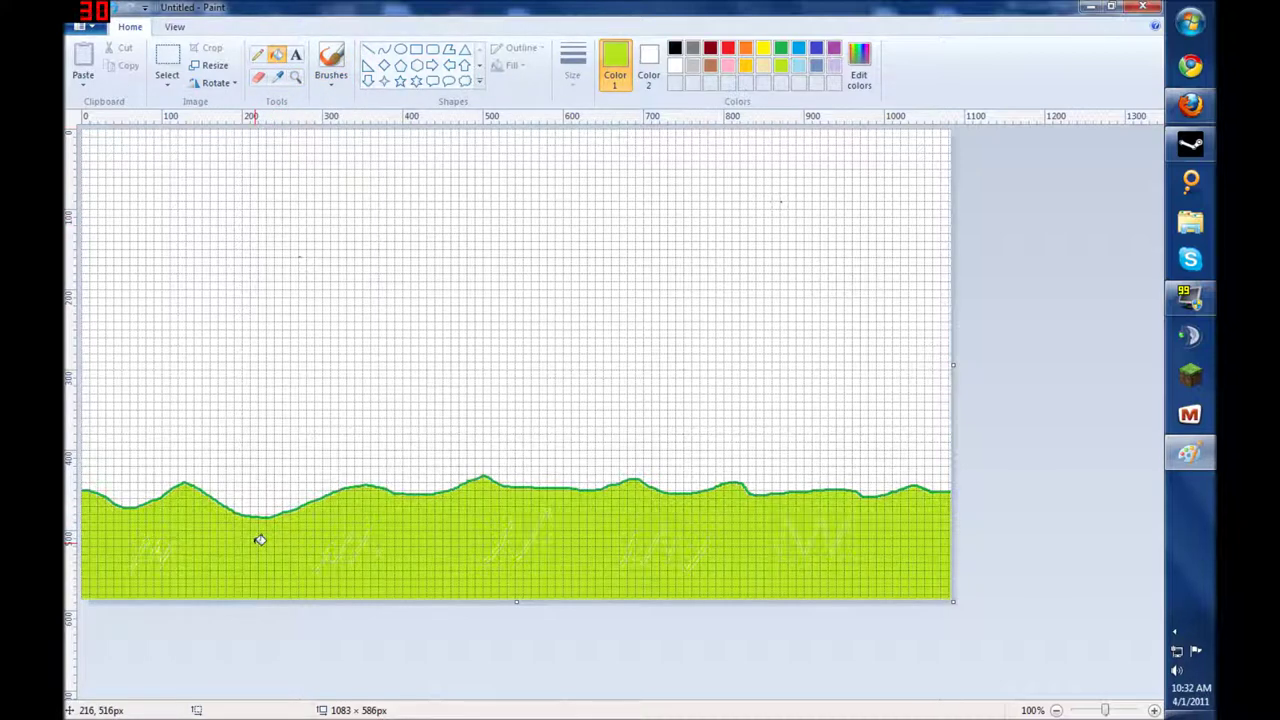
click(117, 10)
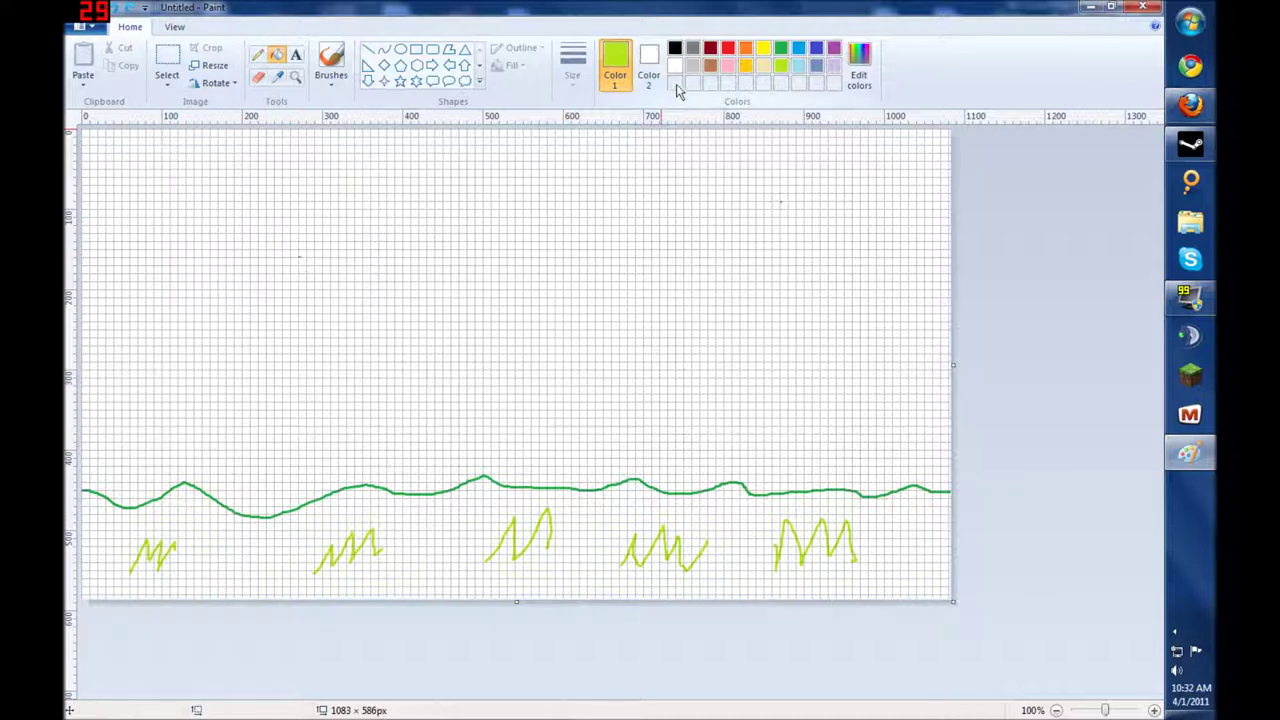
click(769, 66)
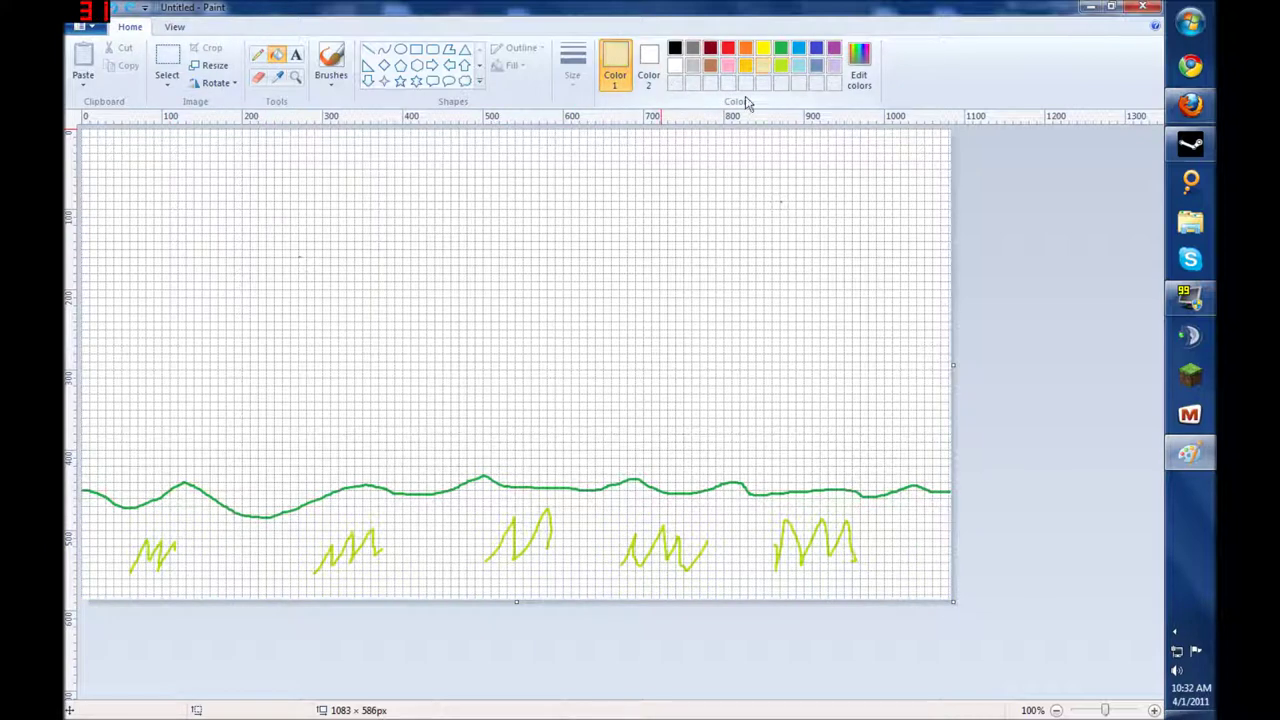
click(425, 525)
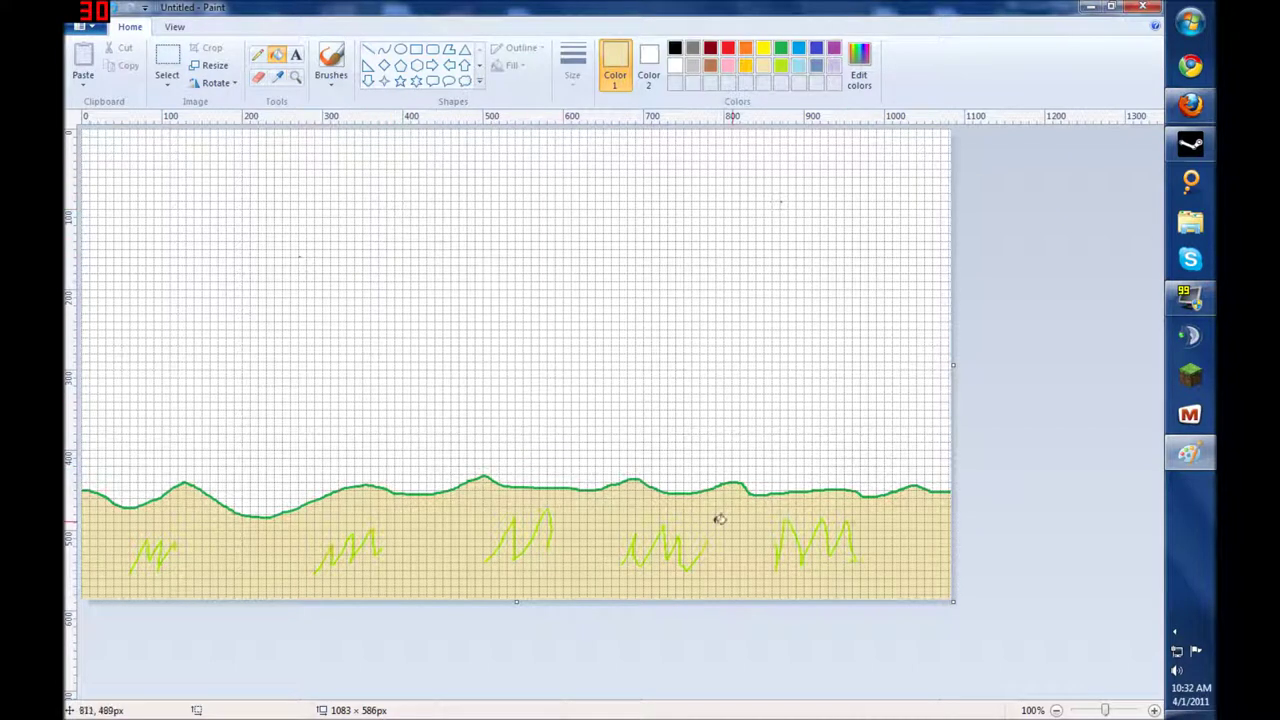
click(782, 47)
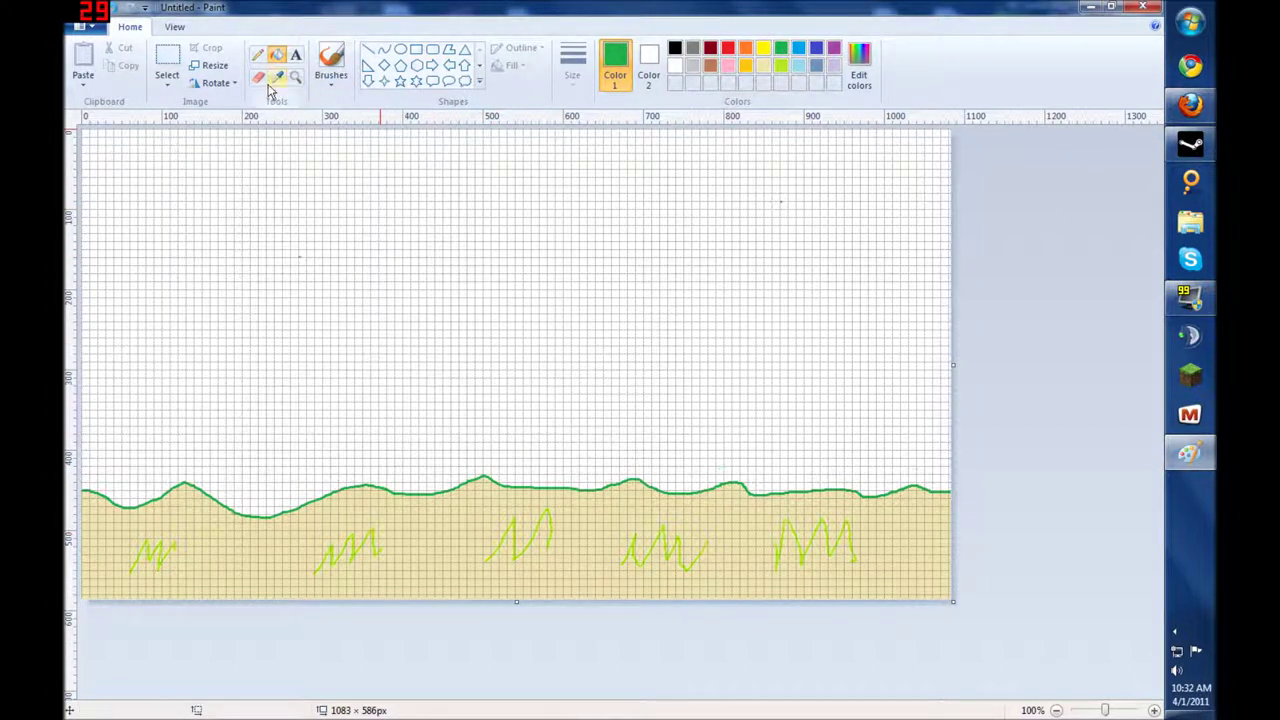
Step: Scribble thin green pencil grass lines across the tan ground
click(257, 54)
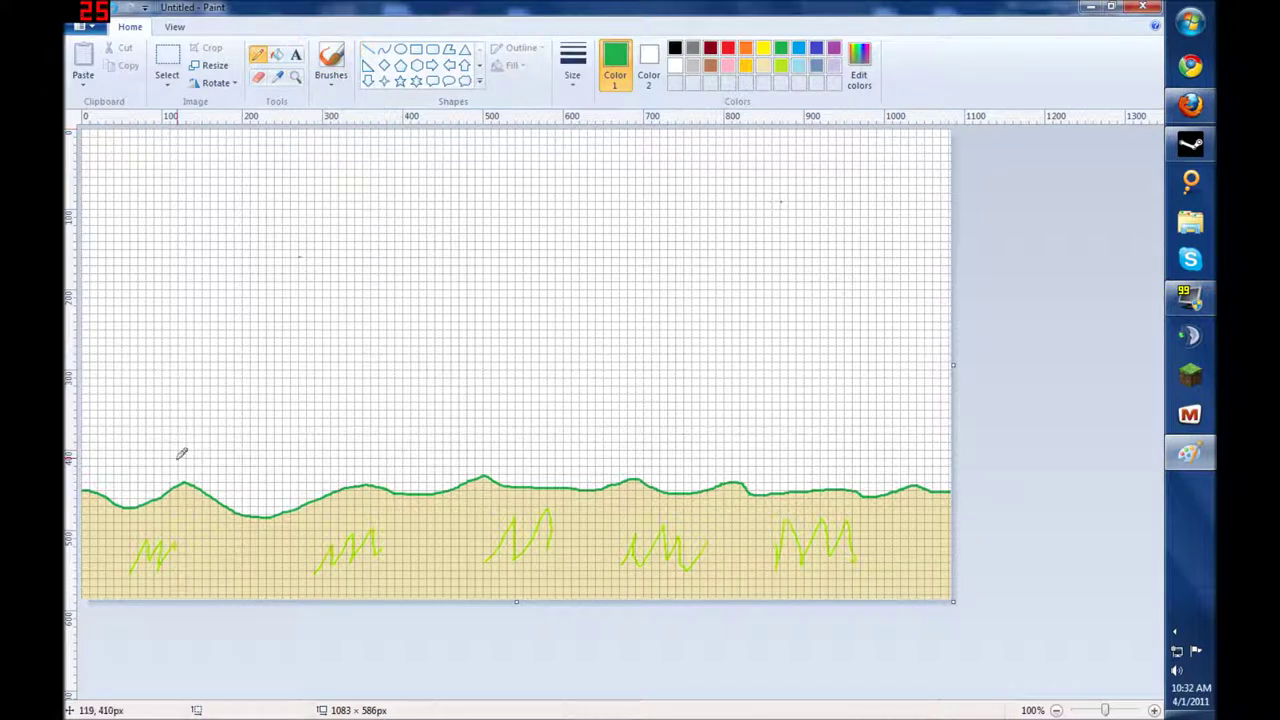
mouse_move(155, 540)
mouse_down()
mouse_move(210, 528)
mouse_move(705, 545)
mouse_move(752, 560)
mouse_move(667, 522)
mouse_move(512, 523)
mouse_up()
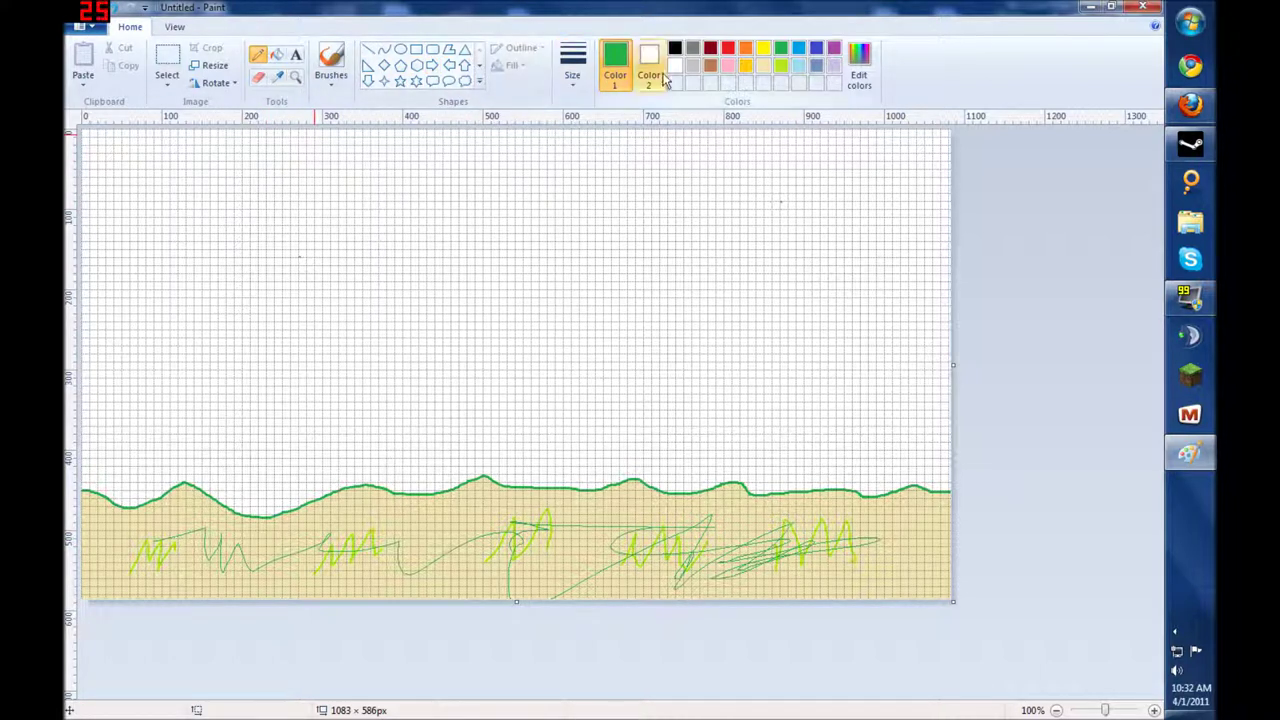
click(372, 50)
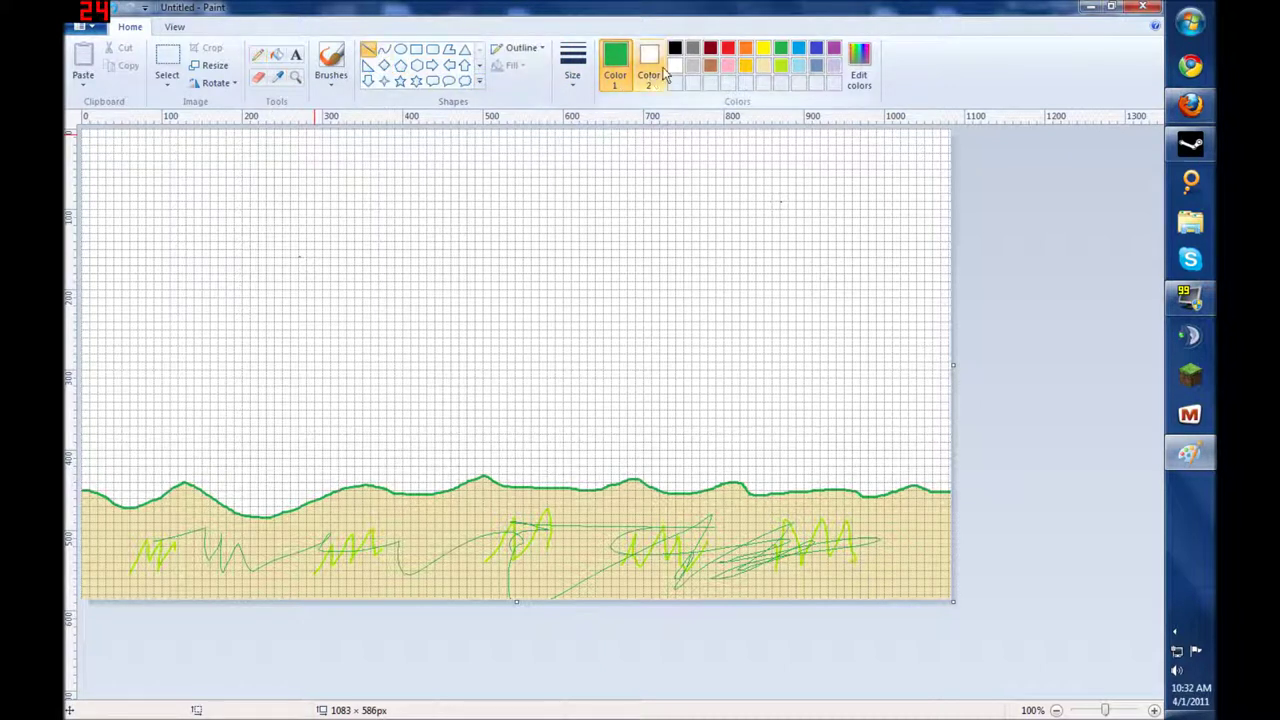
Step: Draw two upright brown lines rising from the hill line as the tree trunk
click(710, 65)
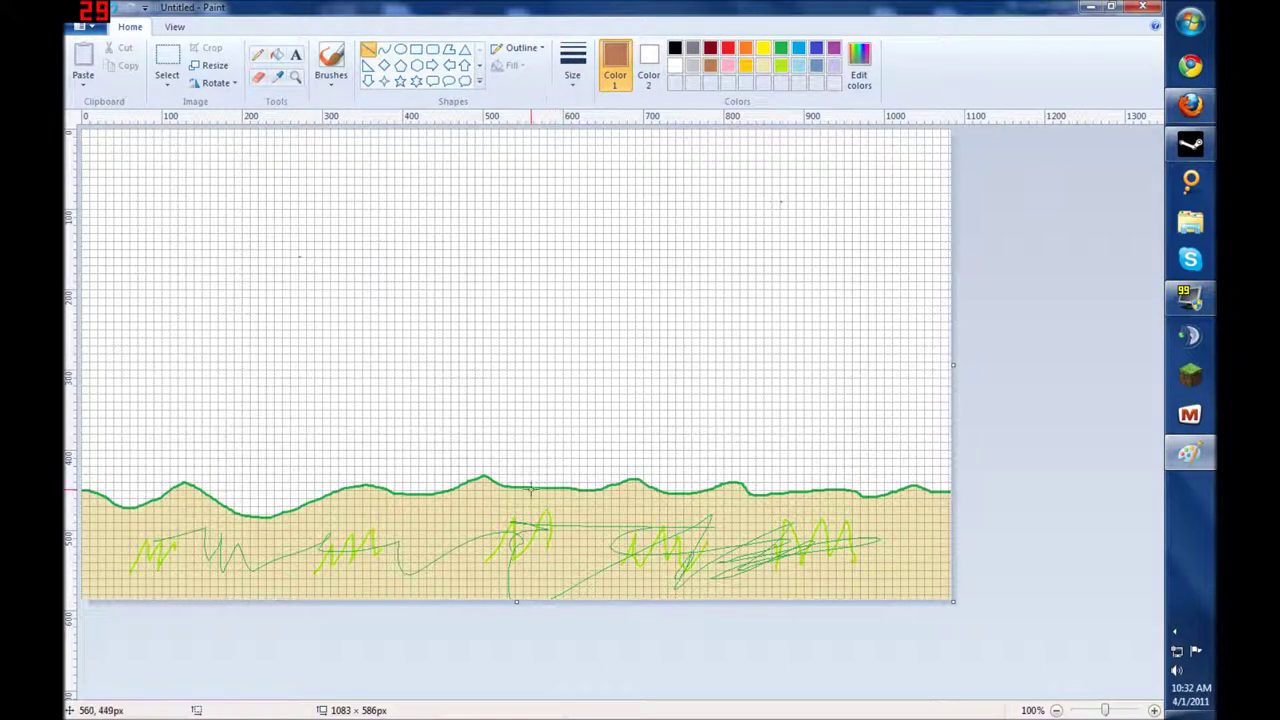
mouse_move(525, 487)
mouse_down()
mouse_move(536, 443)
mouse_move(540, 457)
mouse_move(533, 343)
mouse_up()
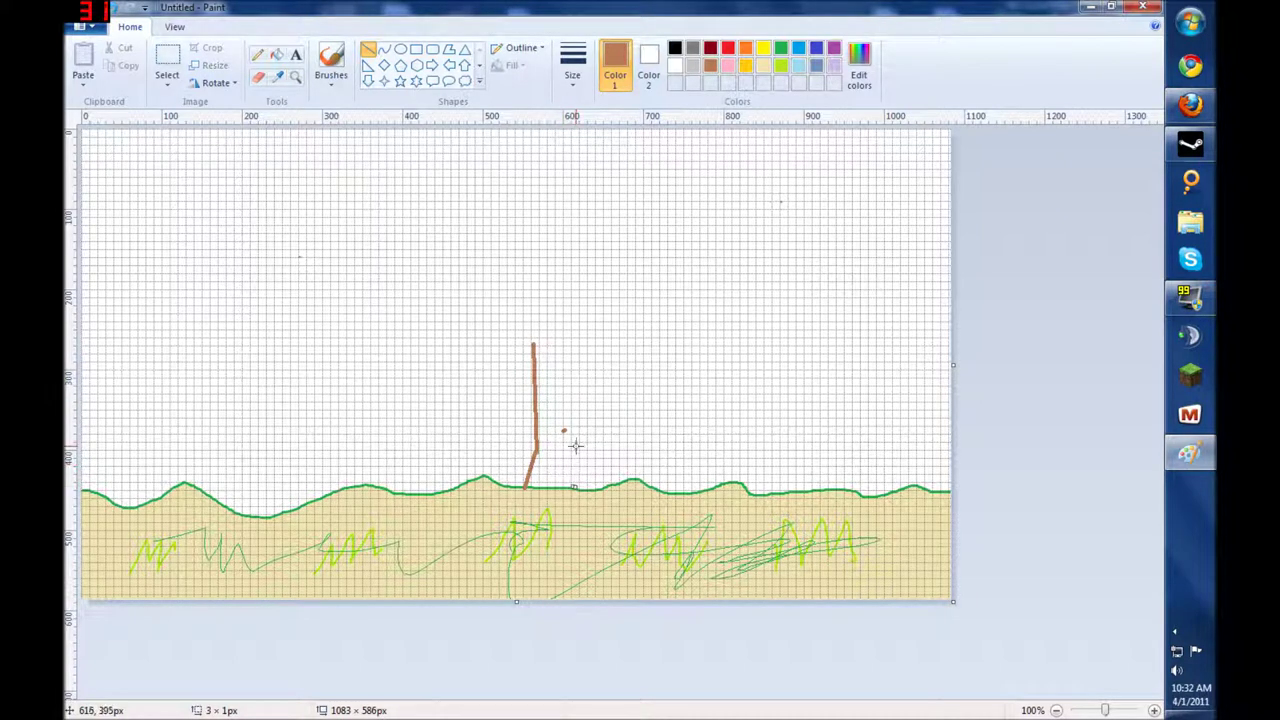
drag(572, 489, 566, 338)
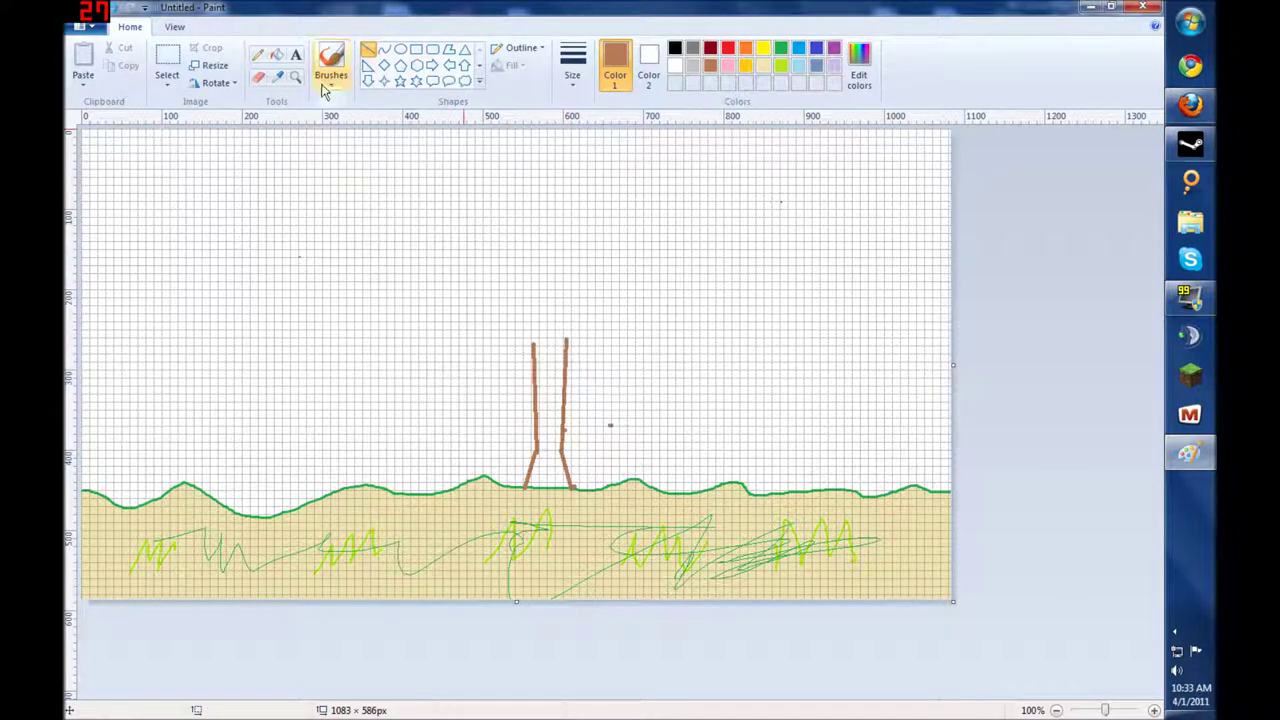
Step: Erase the stray brown dot beside the trunk and pick dark red
click(258, 77)
click(610, 425)
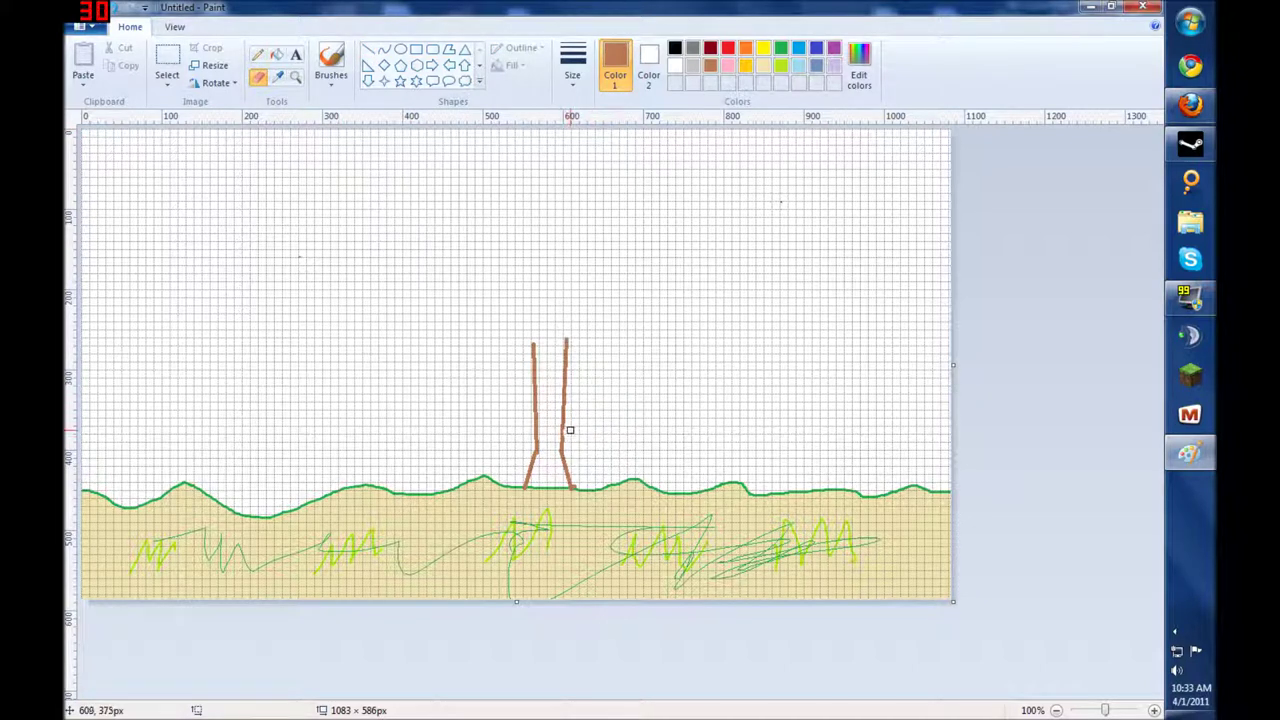
click(708, 48)
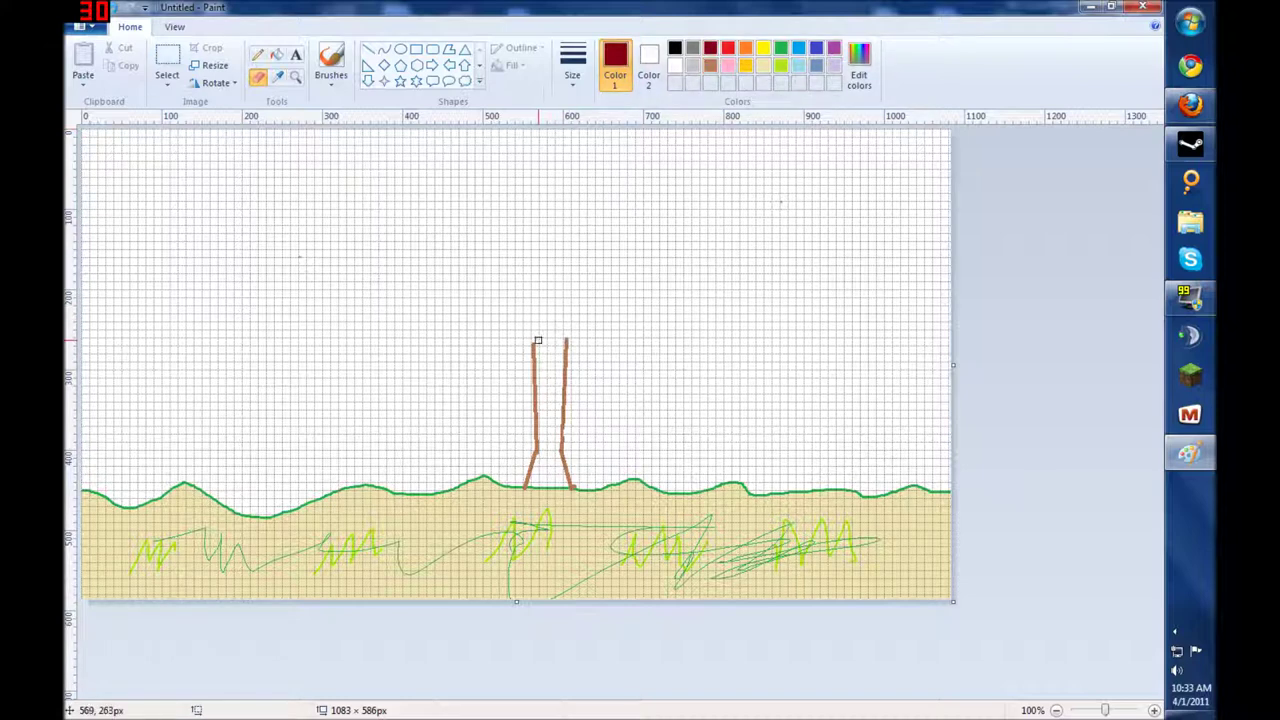
Step: Draw a green star outline on top of the trunk
click(782, 50)
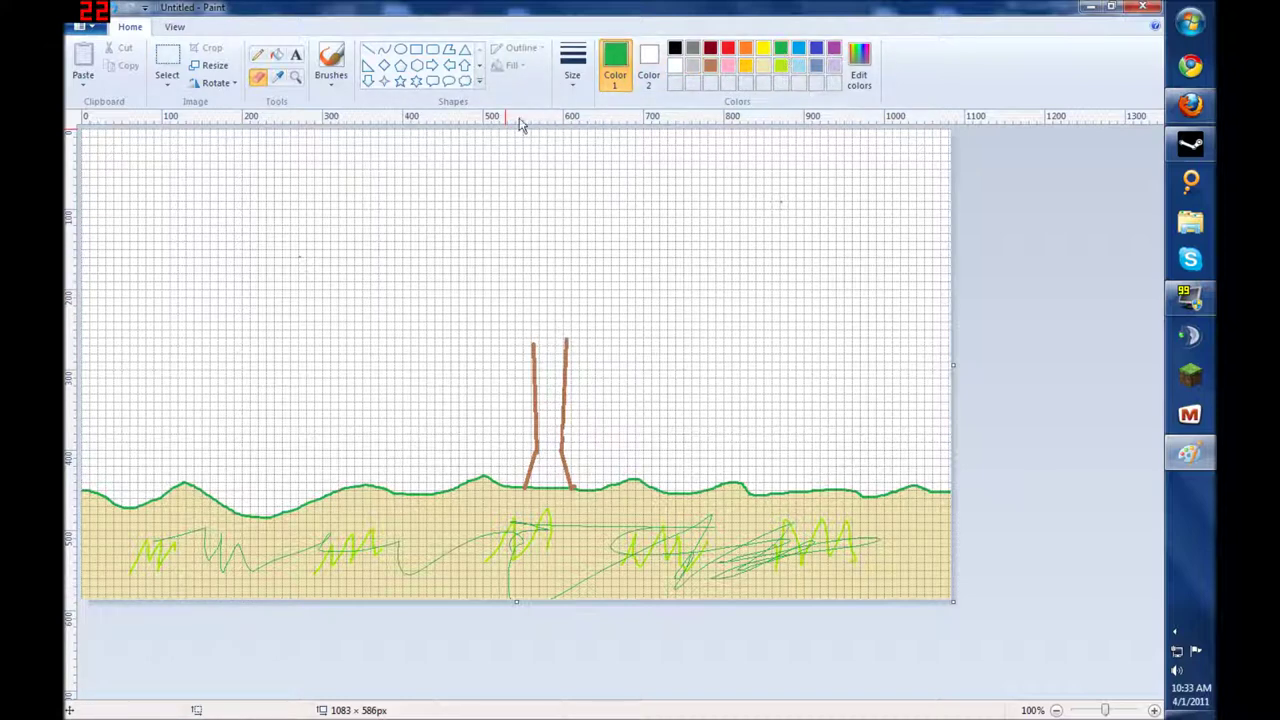
click(399, 81)
drag(513, 315, 591, 360)
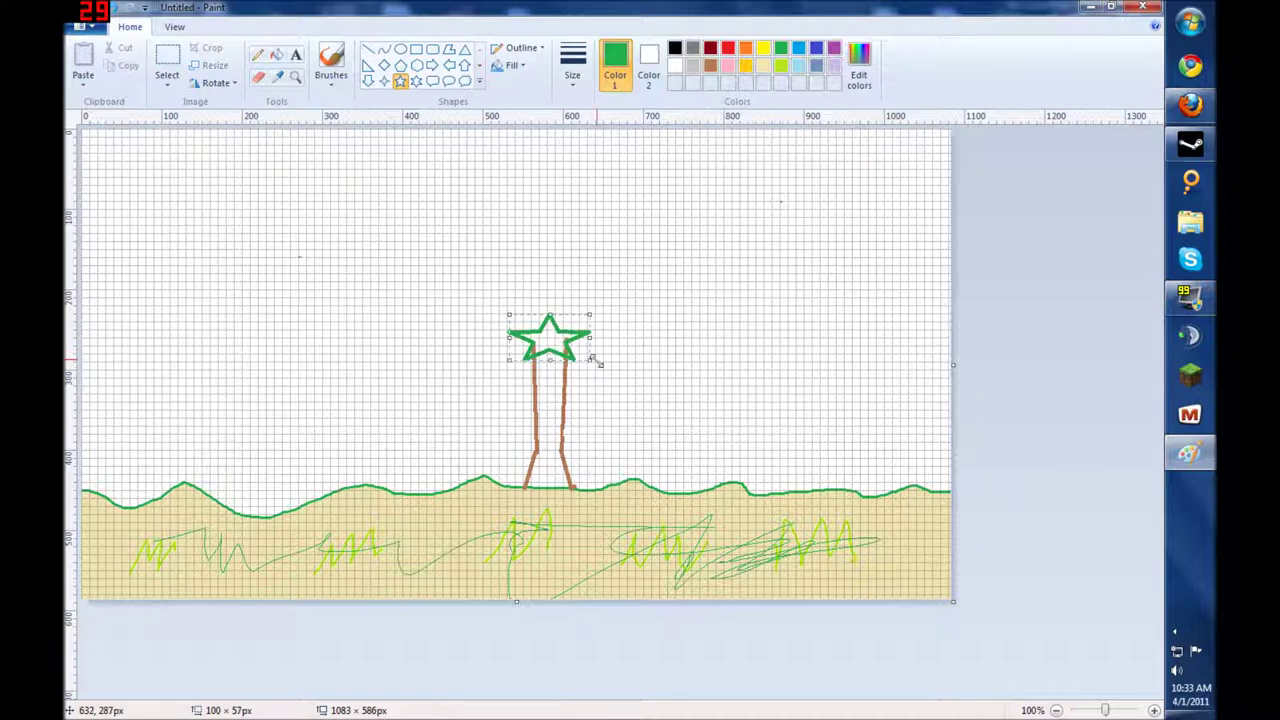
click(566, 270)
Step: Draw a green cloud outline around the star as the tree crown
click(462, 82)
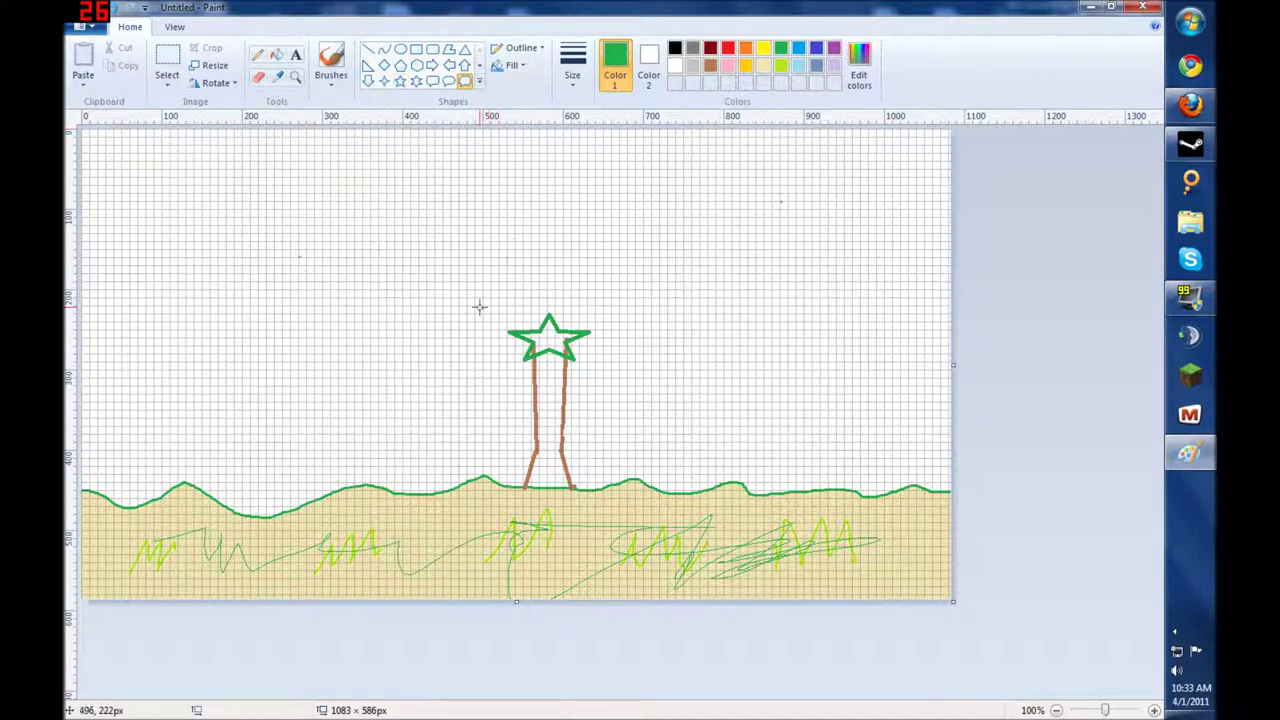
drag(491, 357, 603, 306)
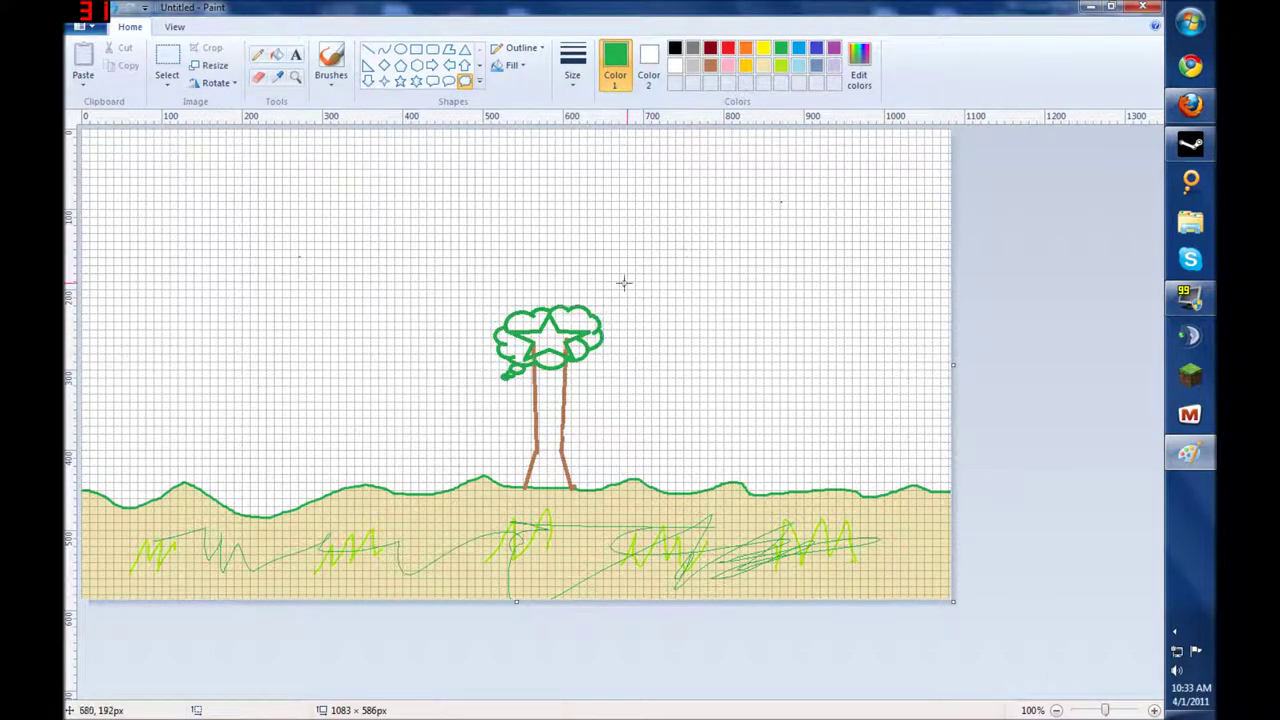
click(451, 357)
Step: Fill the crown's star green and all surrounding crown lobes yellow-green
click(276, 54)
click(548, 335)
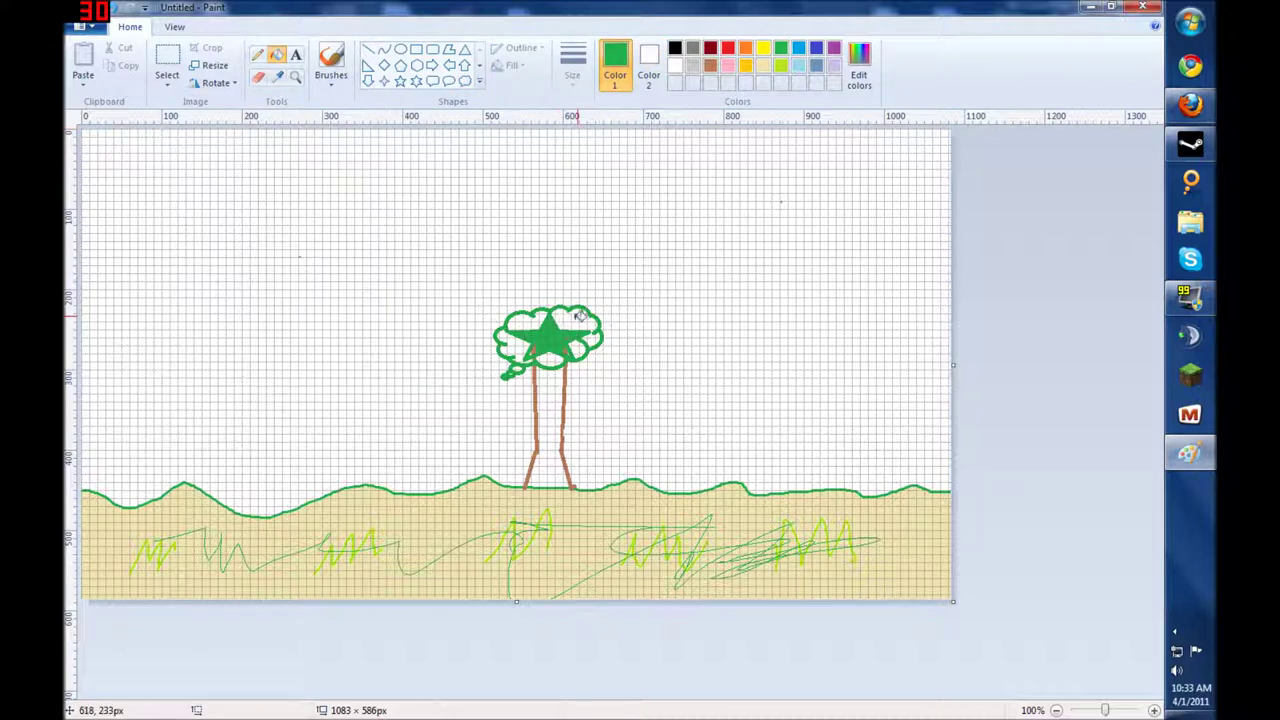
click(783, 68)
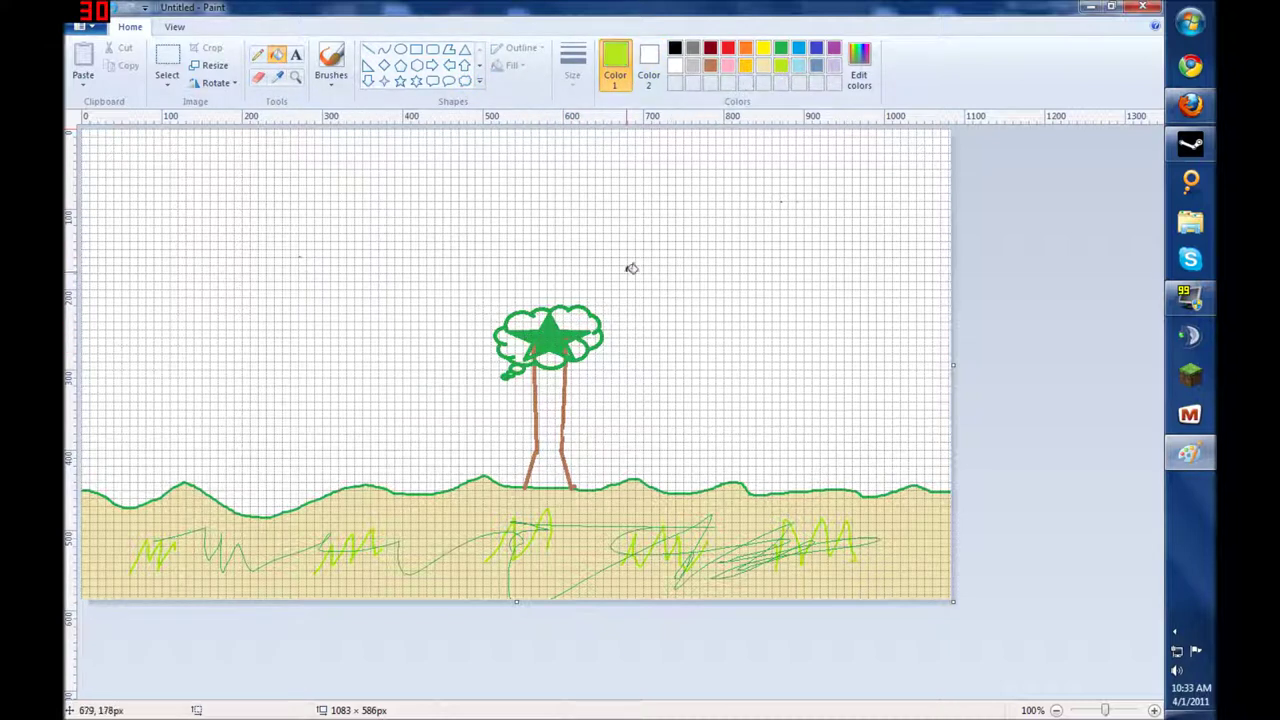
click(586, 320)
click(526, 342)
click(515, 348)
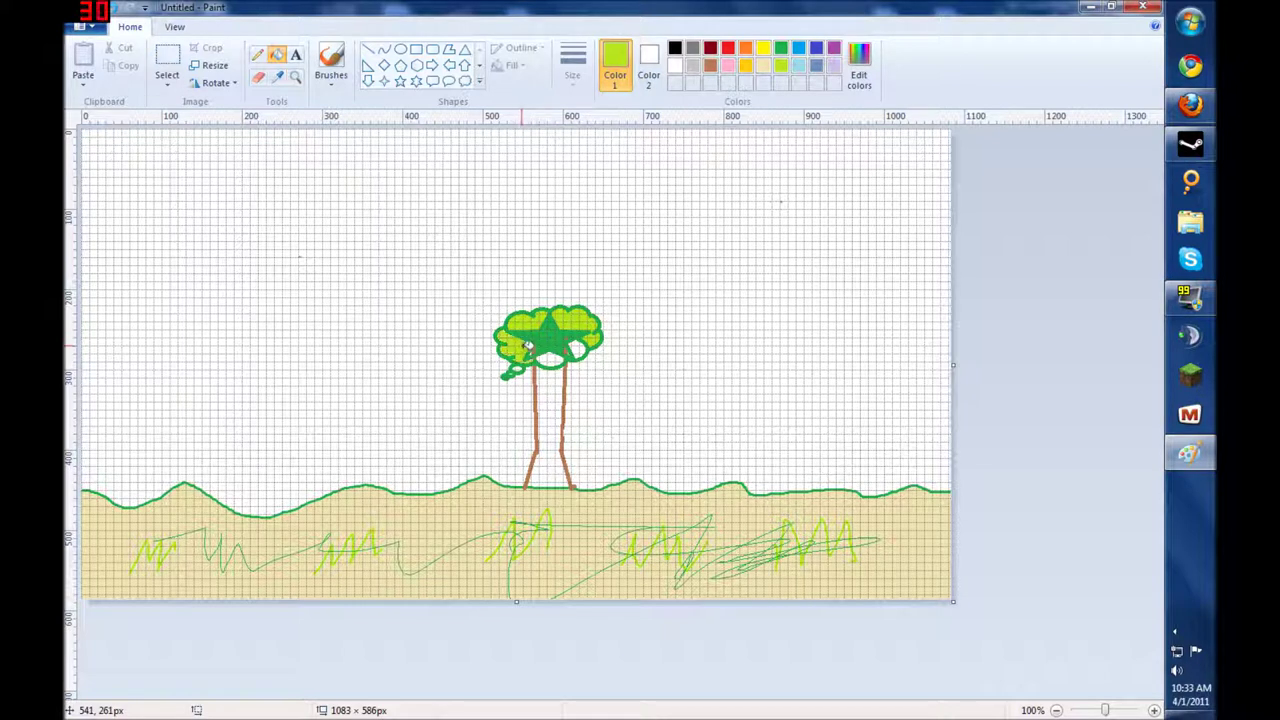
click(552, 358)
click(578, 347)
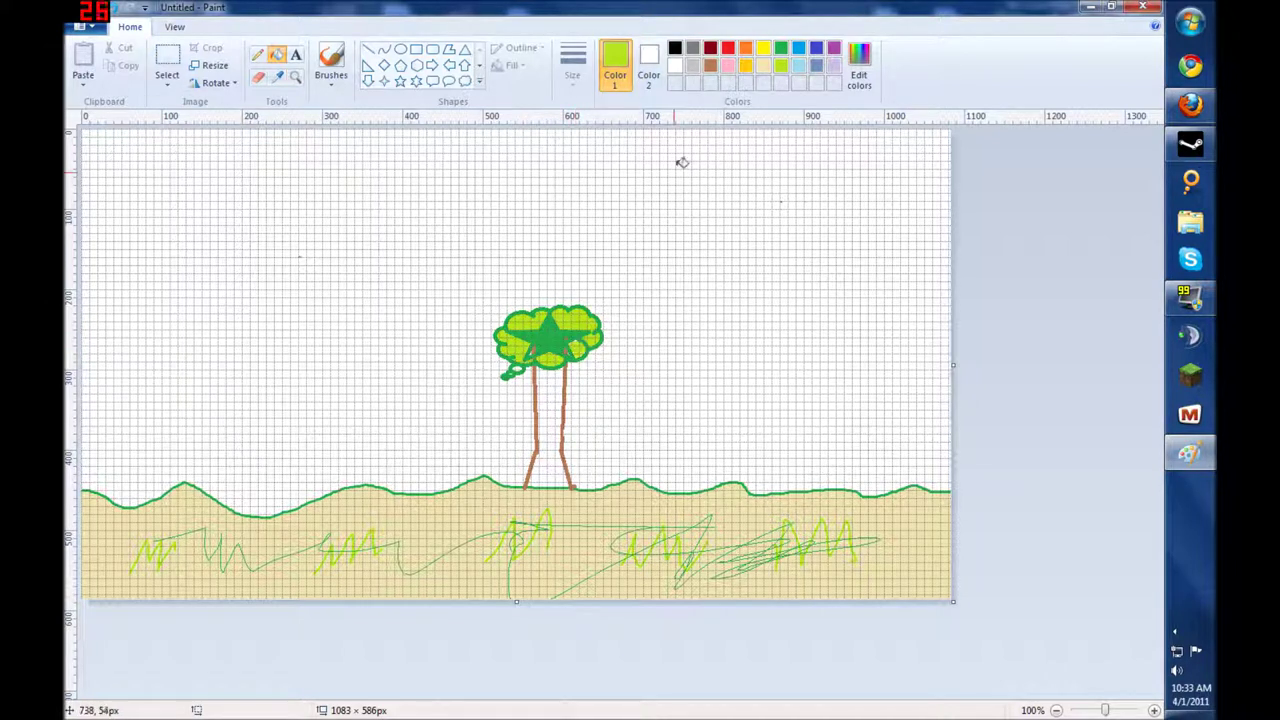
Step: Fill the tree trunk dark red
click(711, 50)
click(556, 406)
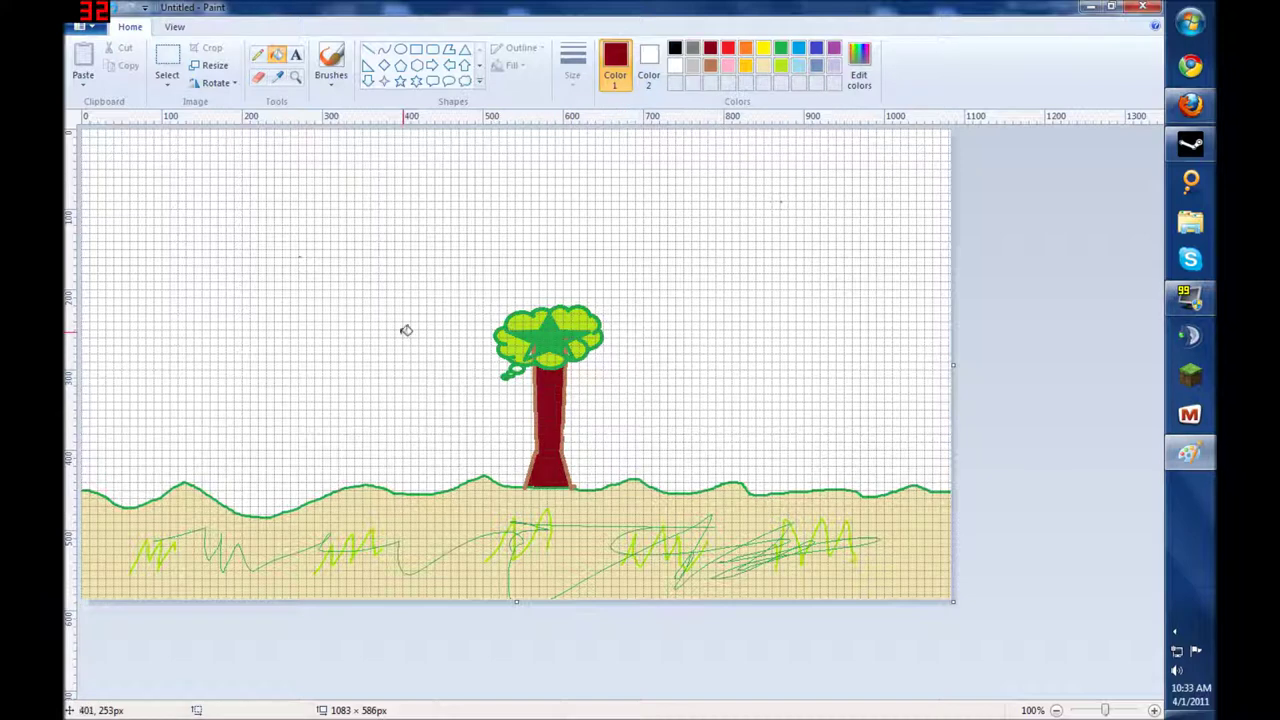
click(786, 50)
Step: Airbrush green speckles over the left, middle, centre and right grass areas
click(331, 80)
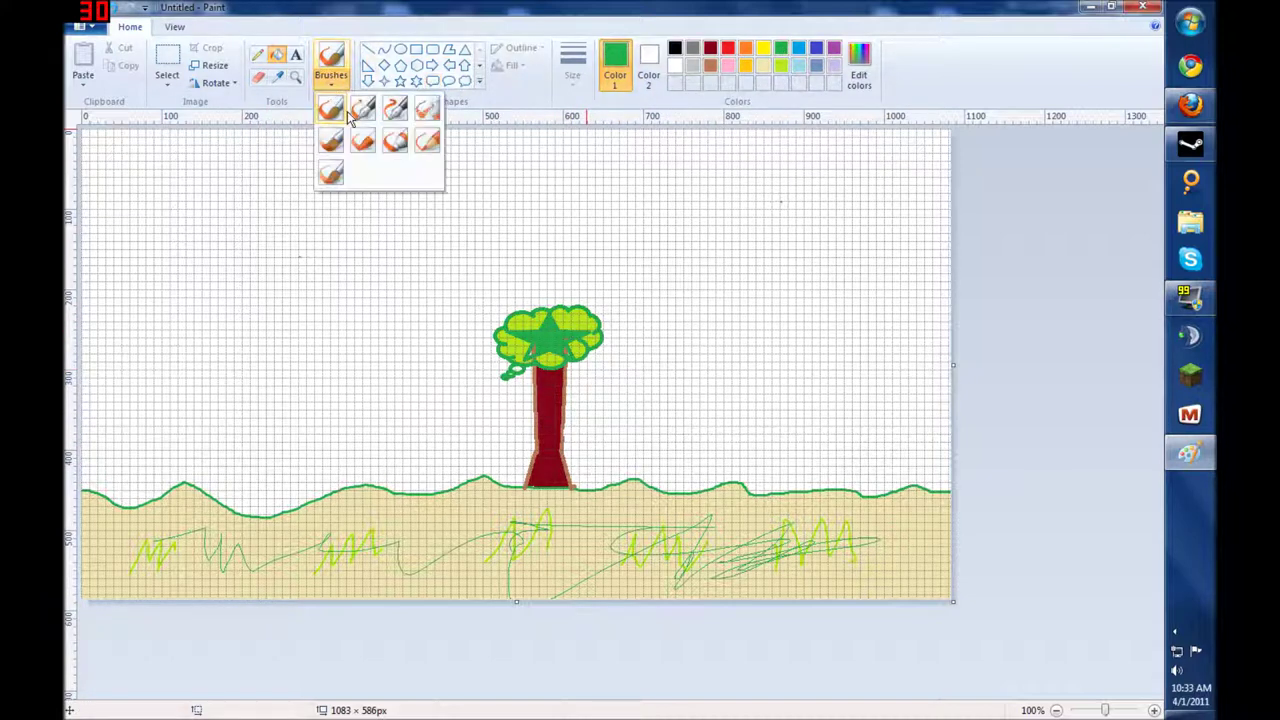
click(426, 110)
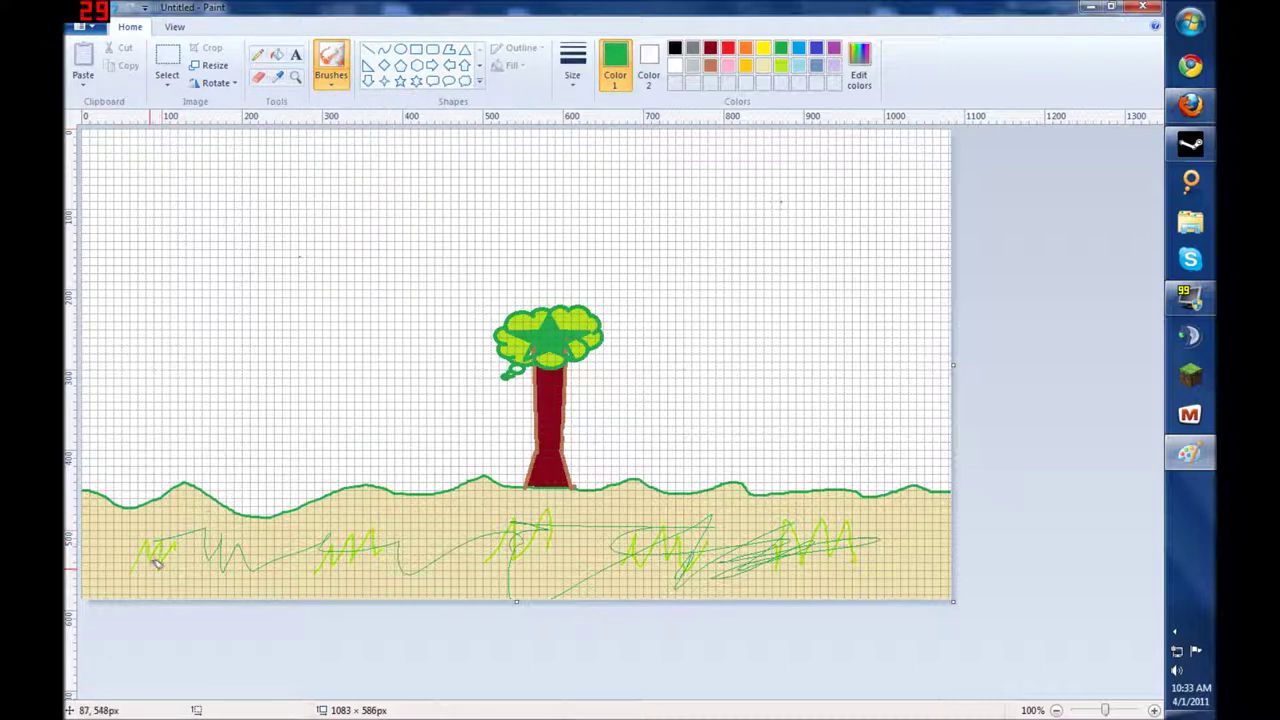
drag(157, 563, 165, 510)
mouse_move(384, 535)
mouse_down()
mouse_move(375, 550)
mouse_move(410, 566)
mouse_up()
mouse_move(571, 514)
mouse_down()
mouse_move(630, 521)
mouse_move(595, 544)
mouse_move(589, 527)
mouse_move(620, 525)
mouse_up()
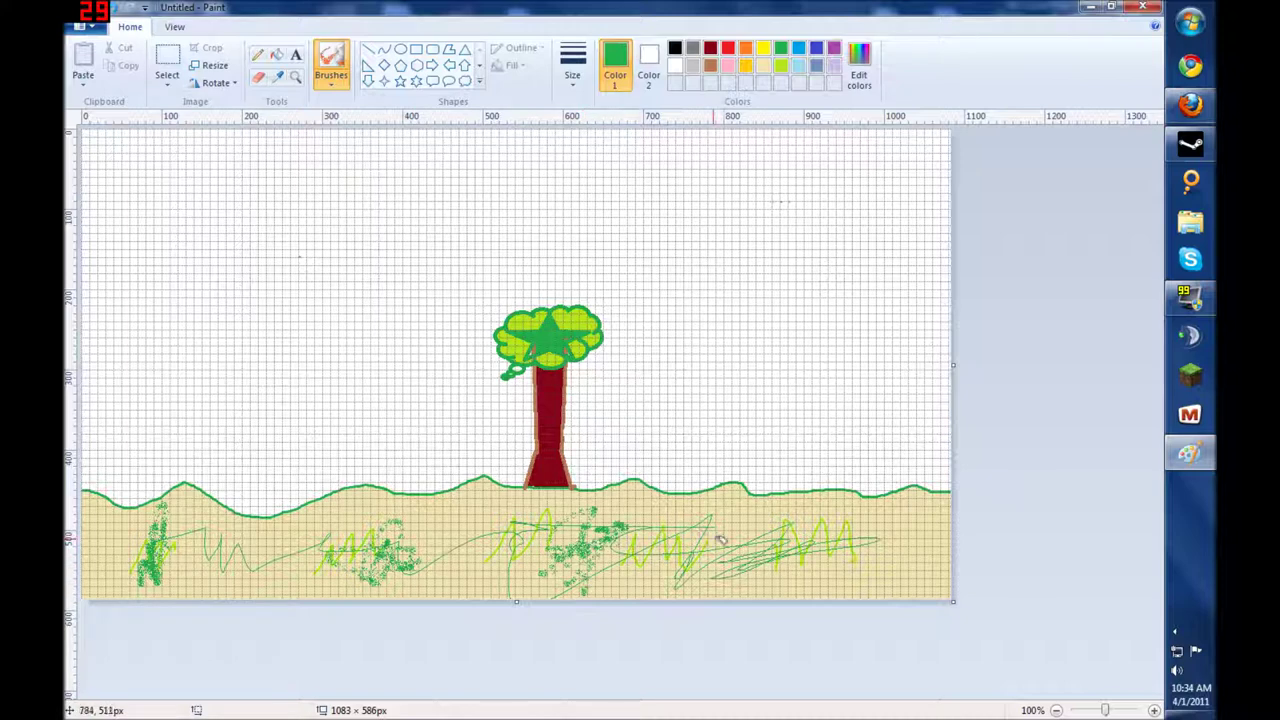
mouse_move(720, 540)
mouse_down()
mouse_move(750, 554)
mouse_move(785, 527)
mouse_move(655, 544)
mouse_move(645, 569)
mouse_move(821, 540)
mouse_move(825, 565)
mouse_move(860, 530)
mouse_move(838, 557)
mouse_move(846, 545)
mouse_move(780, 565)
mouse_up()
drag(235, 550, 220, 517)
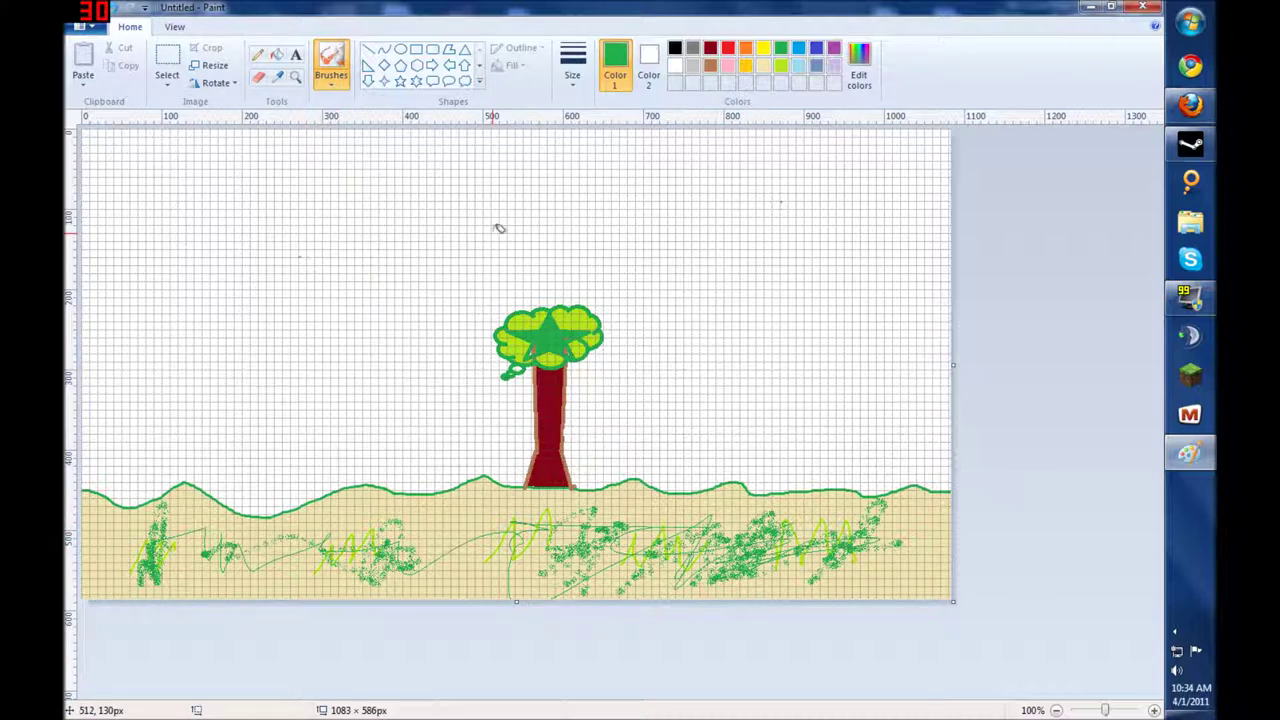
Step: Fill the white sky above the hills with light turquoise blue
click(799, 66)
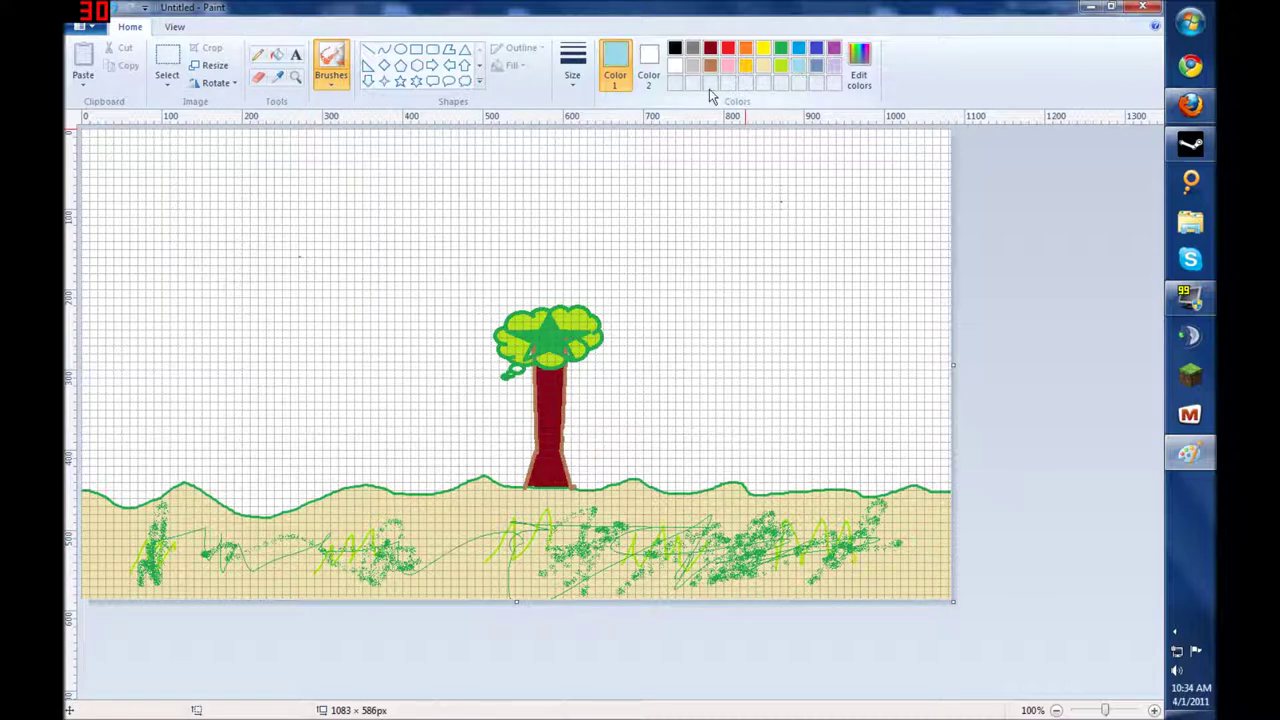
click(276, 54)
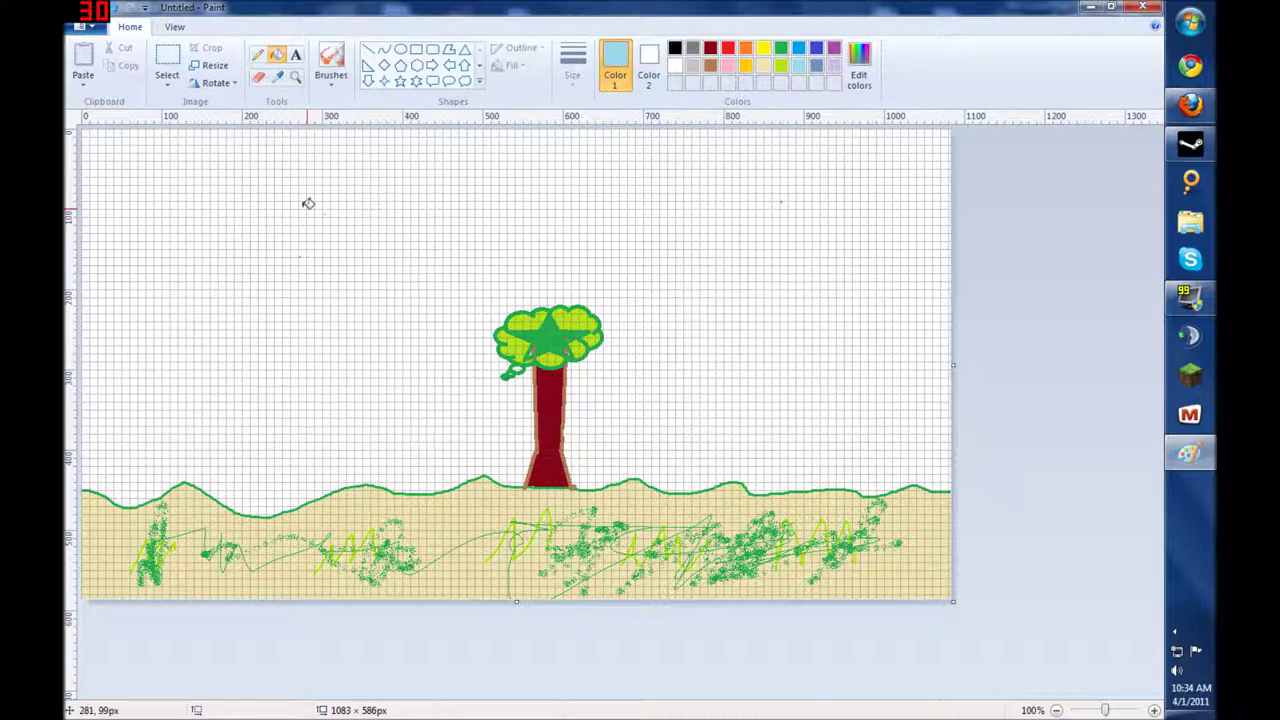
click(148, 165)
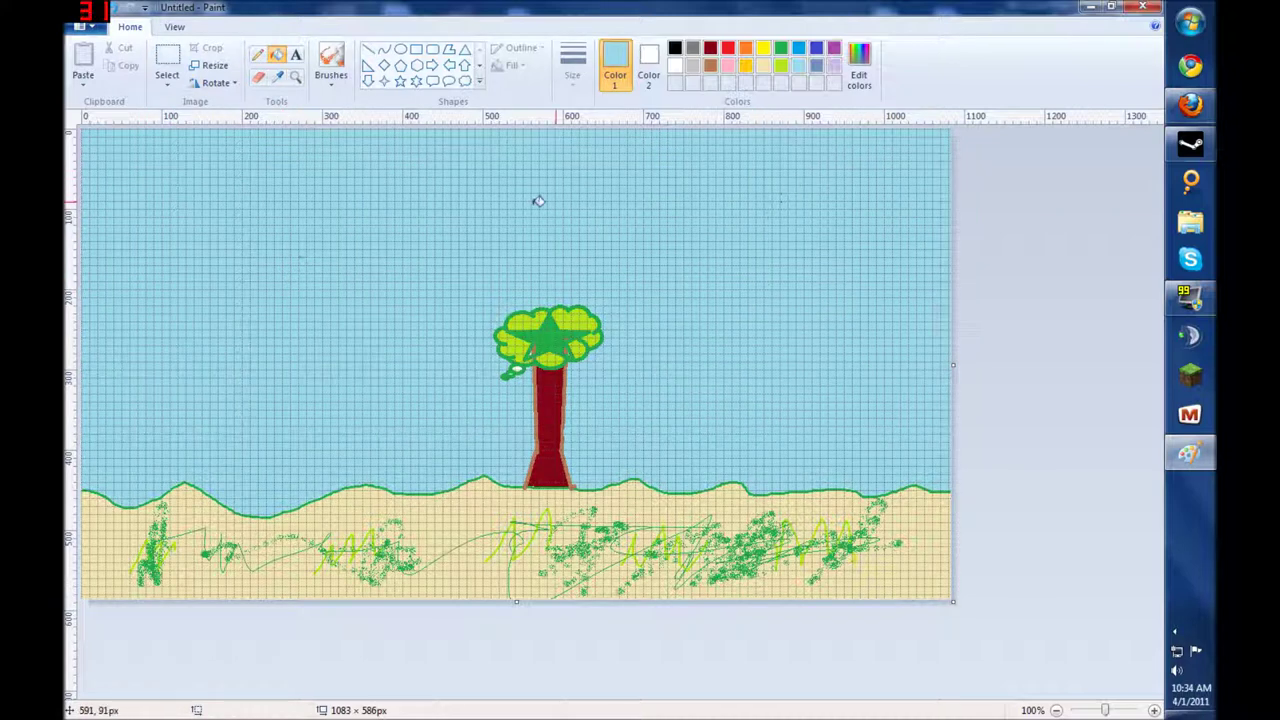
click(478, 66)
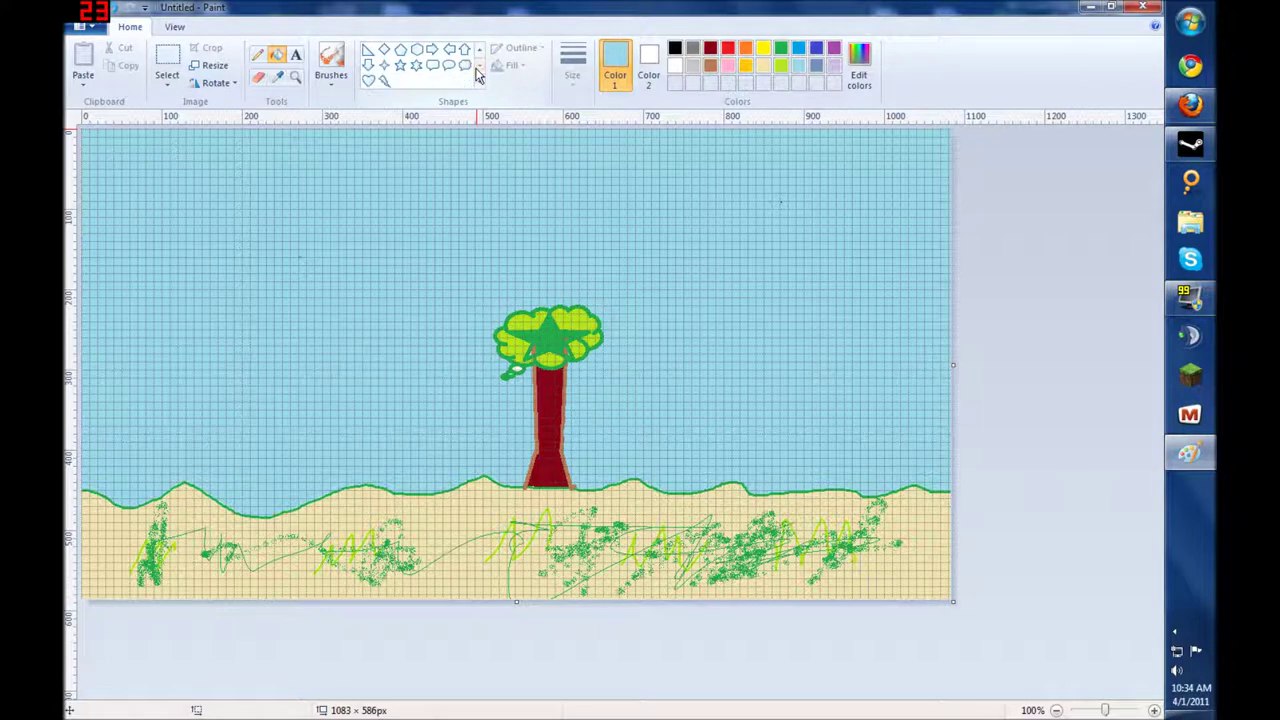
Step: Draw a yellow six-point star outline in the top-left sky
click(416, 65)
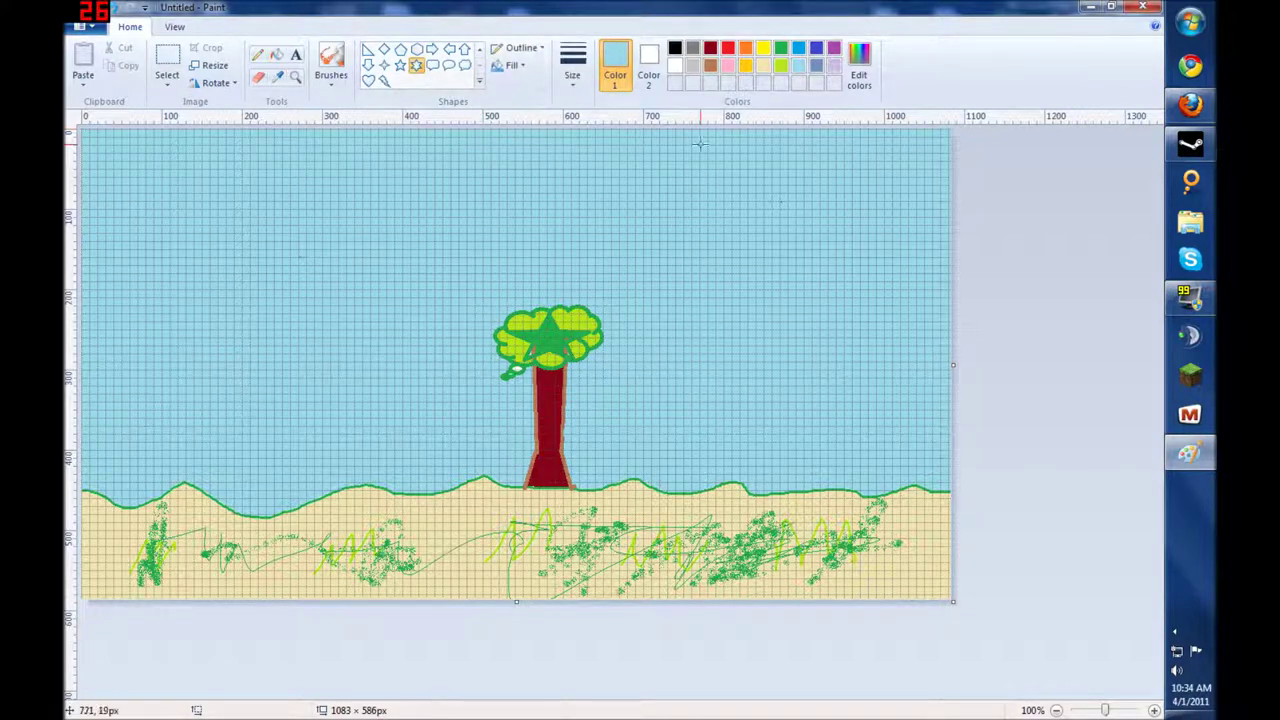
click(763, 48)
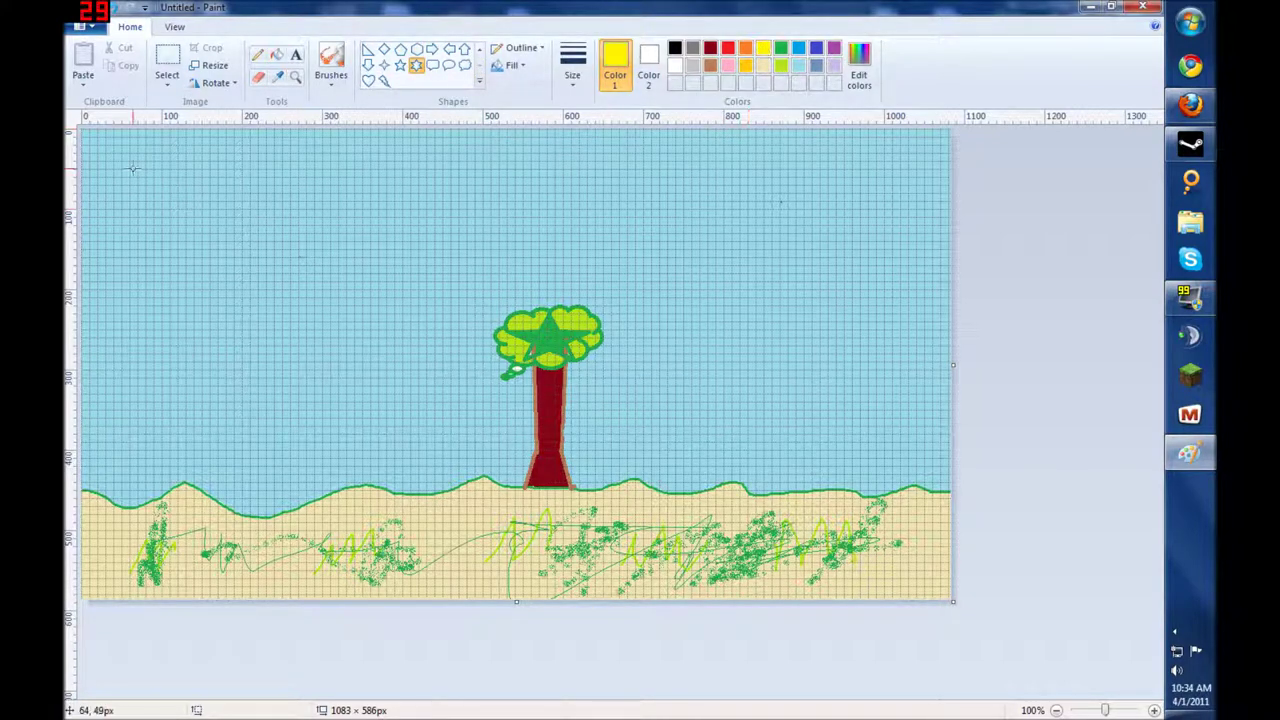
drag(97, 137, 217, 260)
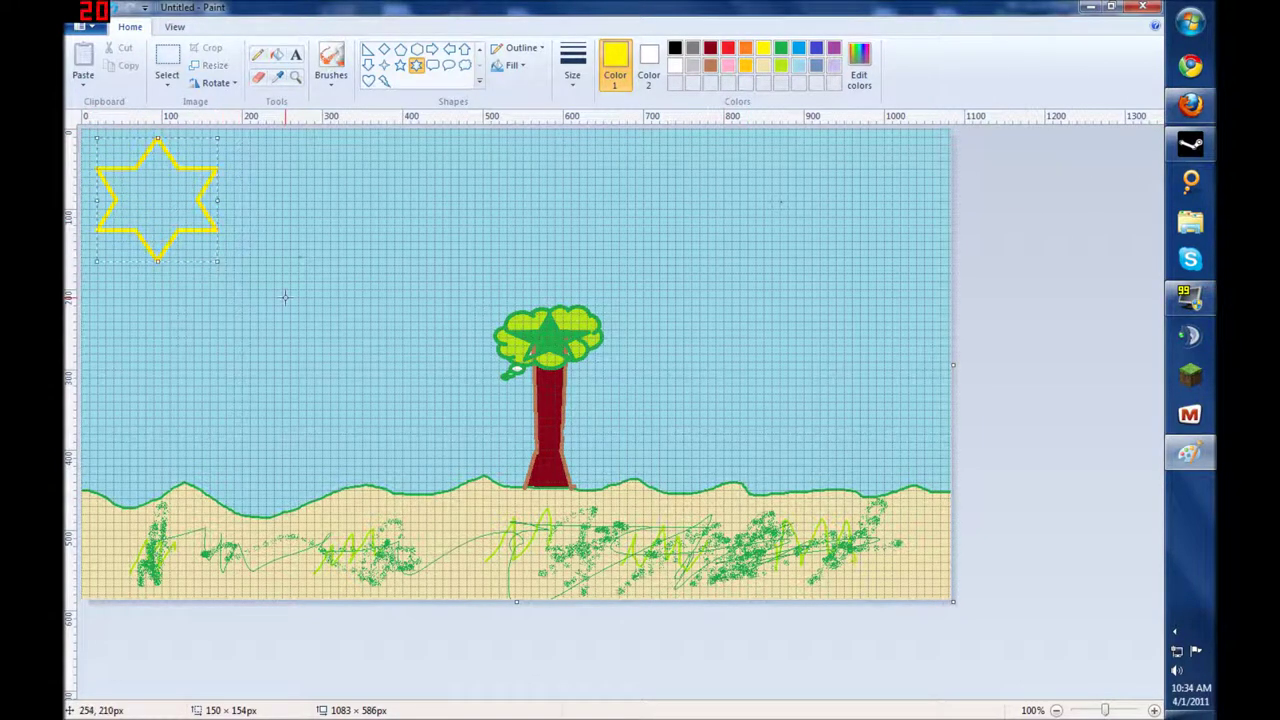
click(150, 280)
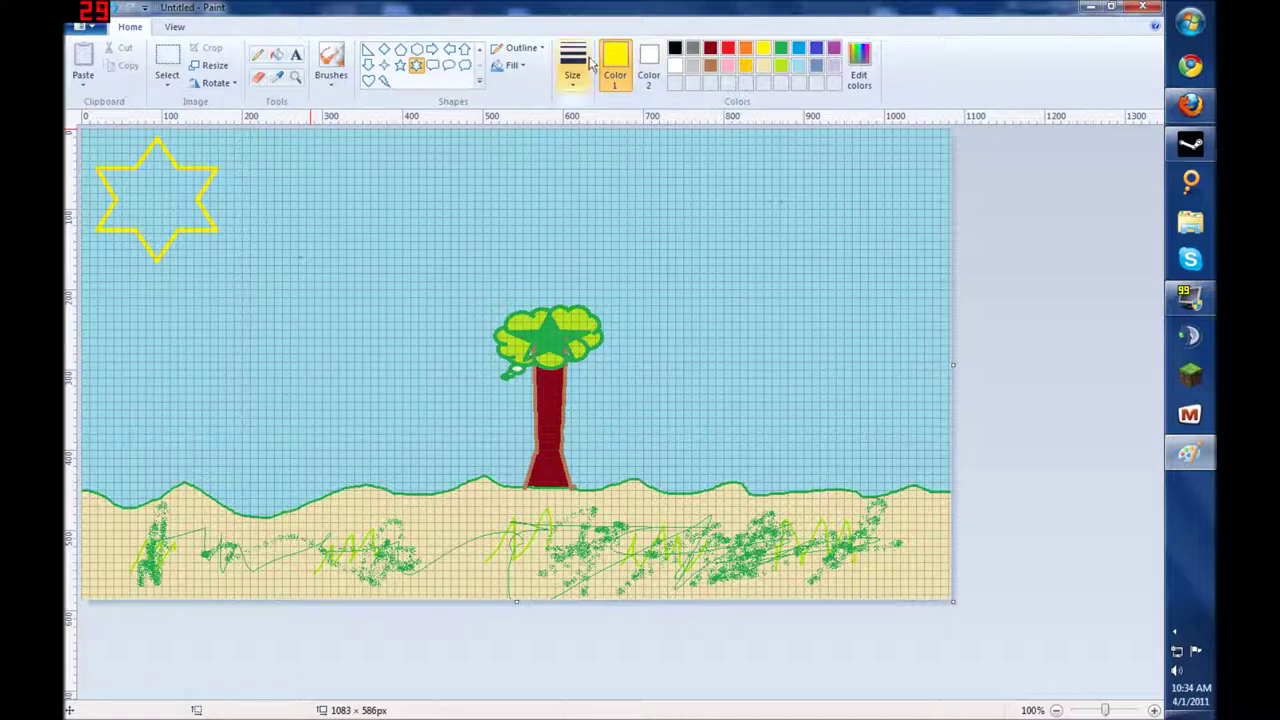
Step: Fill the star's interior with orange to make the sun
click(279, 56)
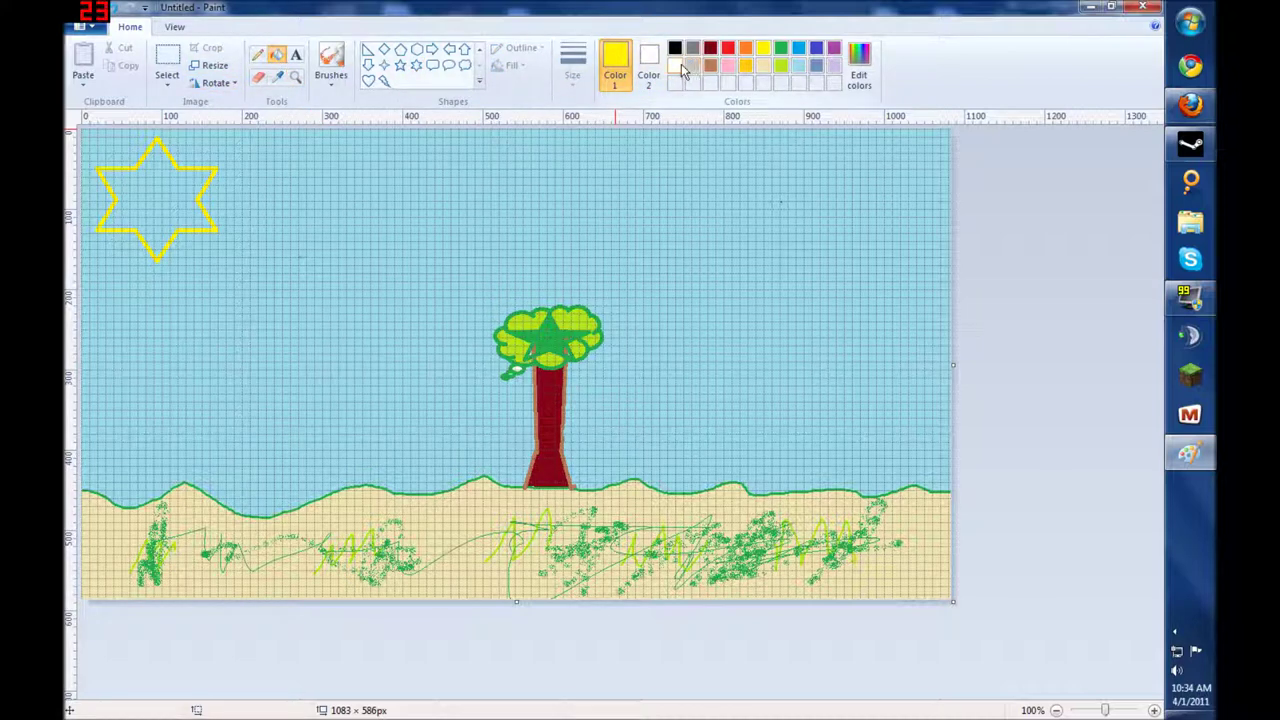
click(746, 52)
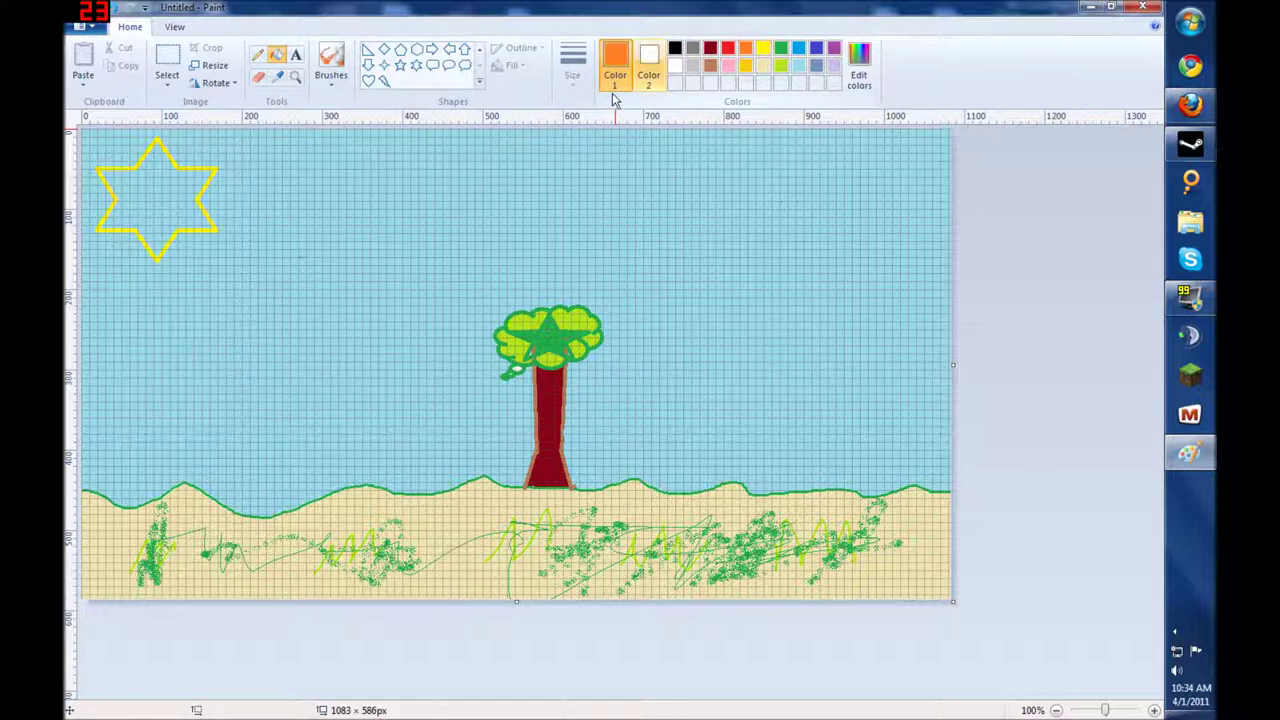
click(160, 190)
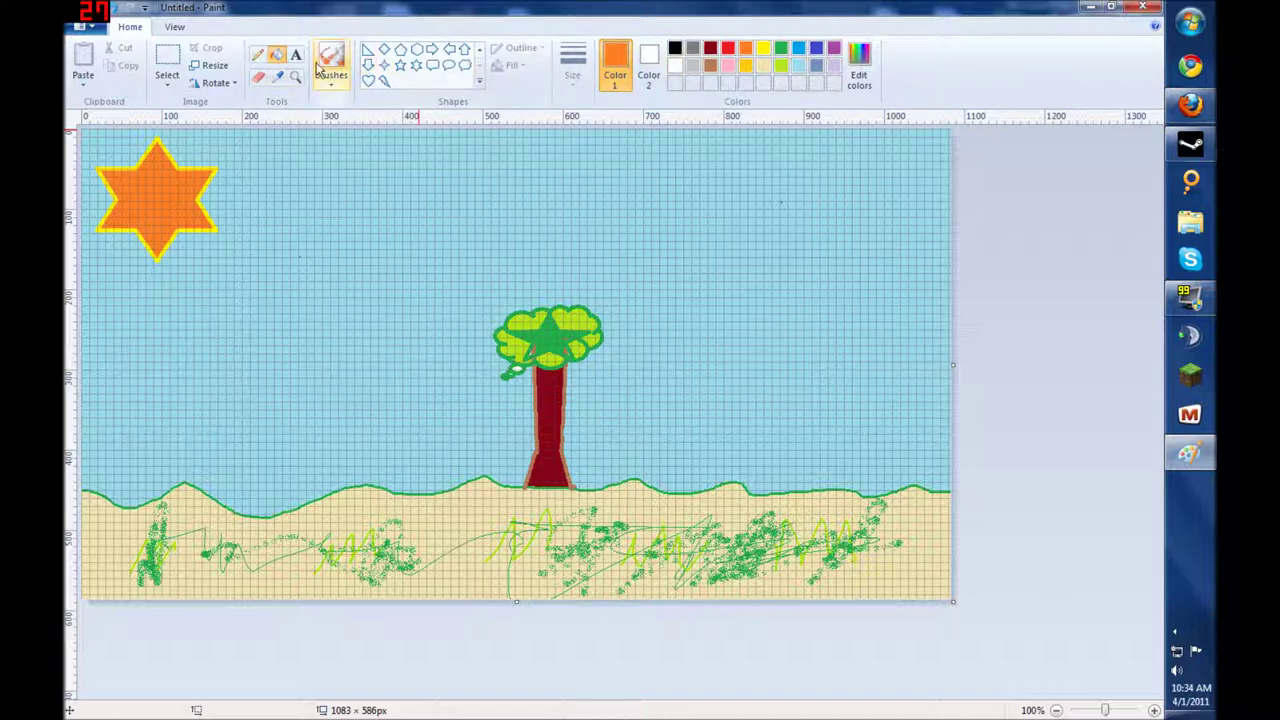
Step: Erase white angry eyebrows and a frowning mouth into the orange star sun
click(262, 79)
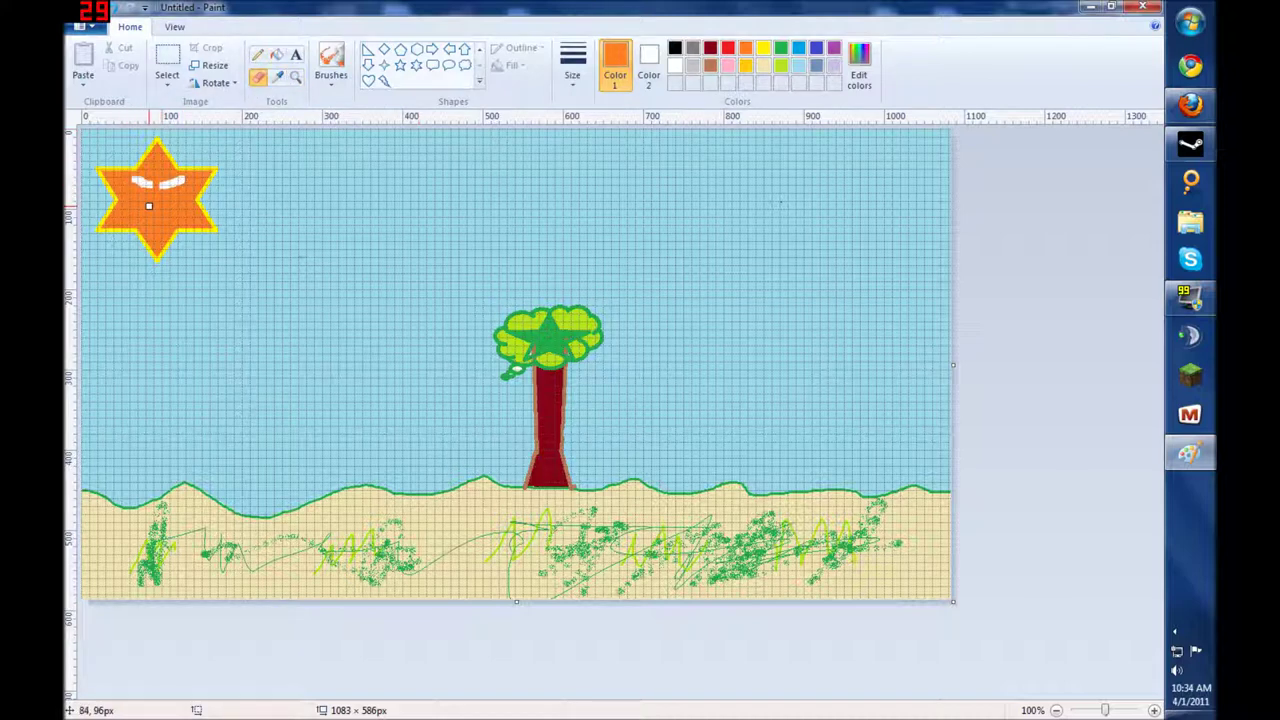
drag(141, 214, 168, 203)
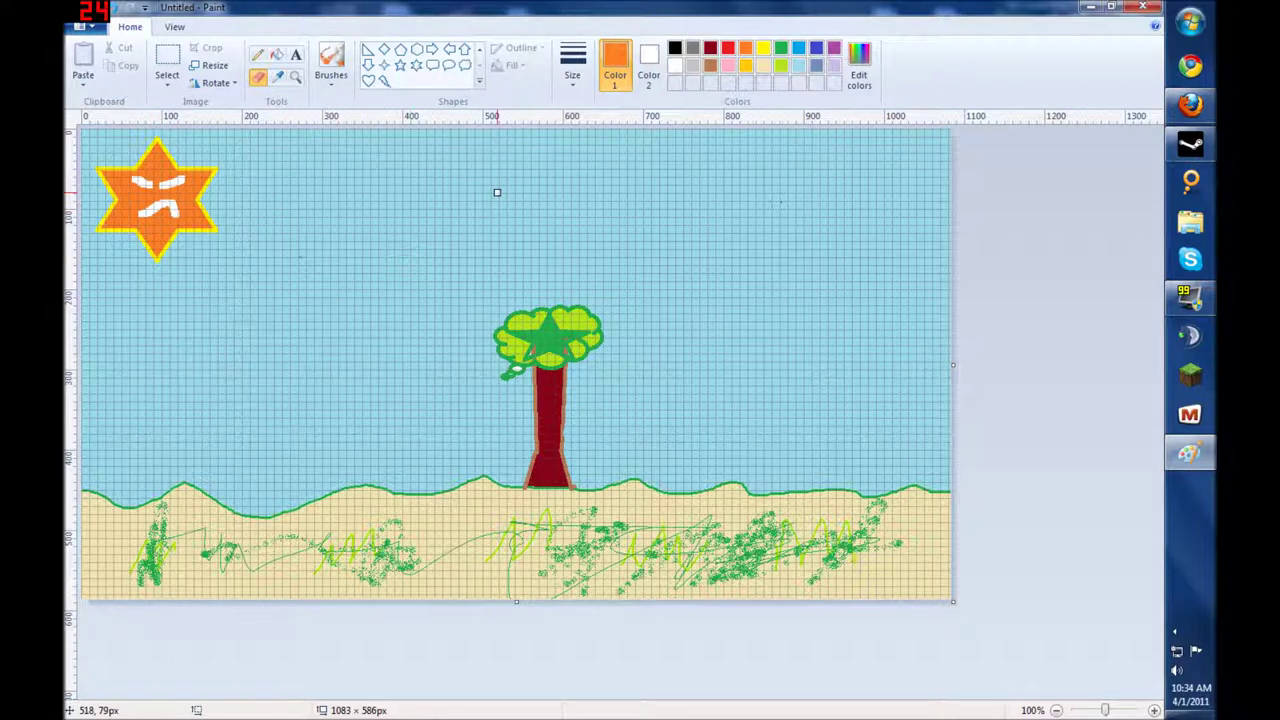
click(384, 80)
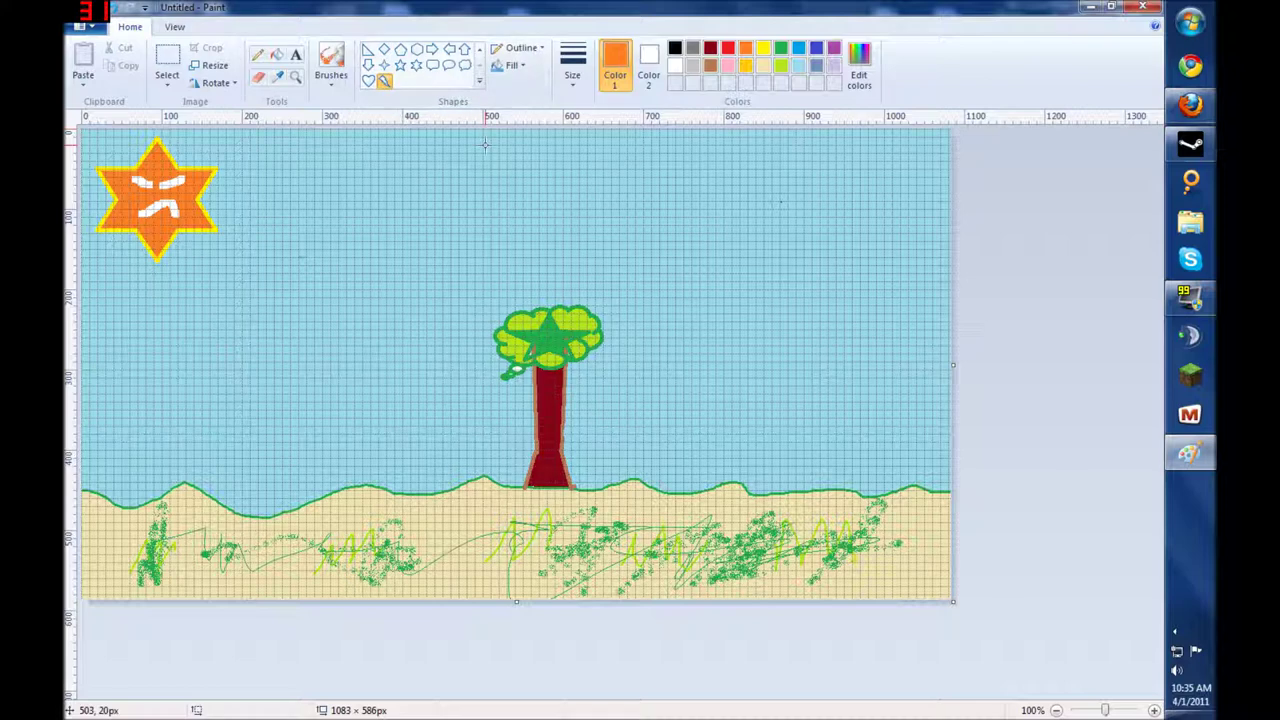
Step: Draw three yellow lightning bolts in the upper-right, middle and left sky
click(763, 48)
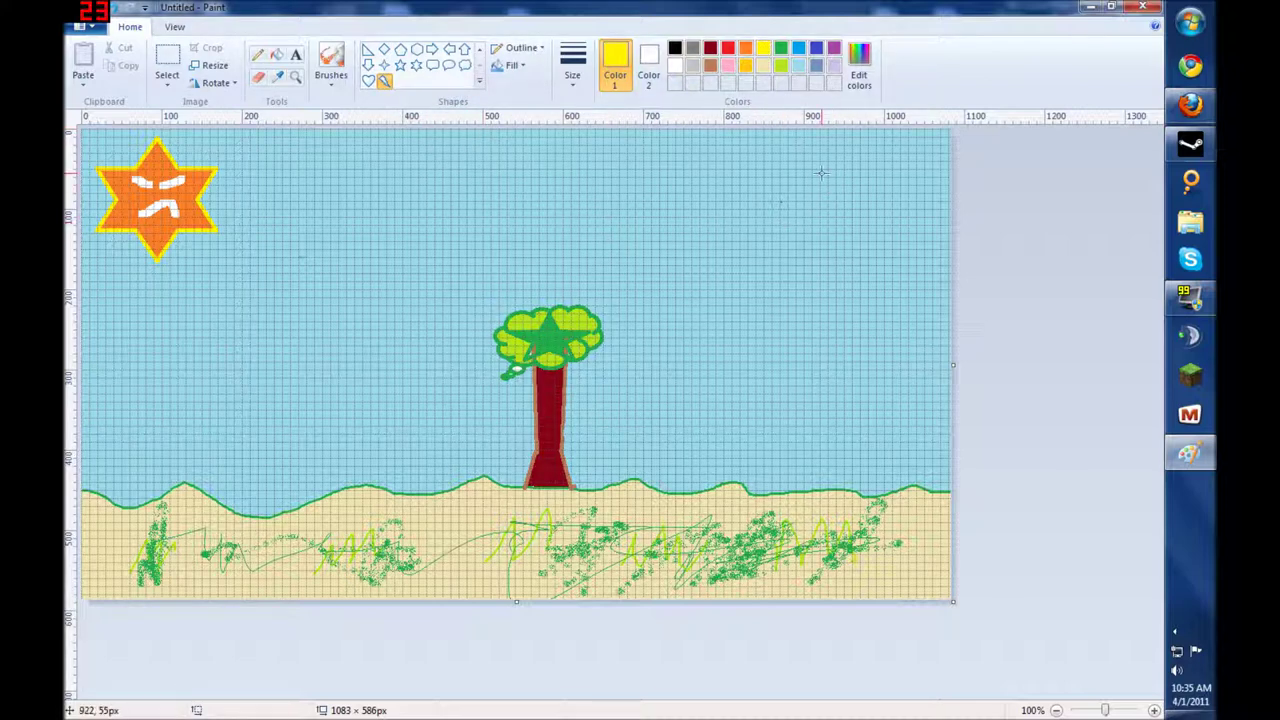
drag(838, 162, 752, 385)
drag(604, 192, 663, 300)
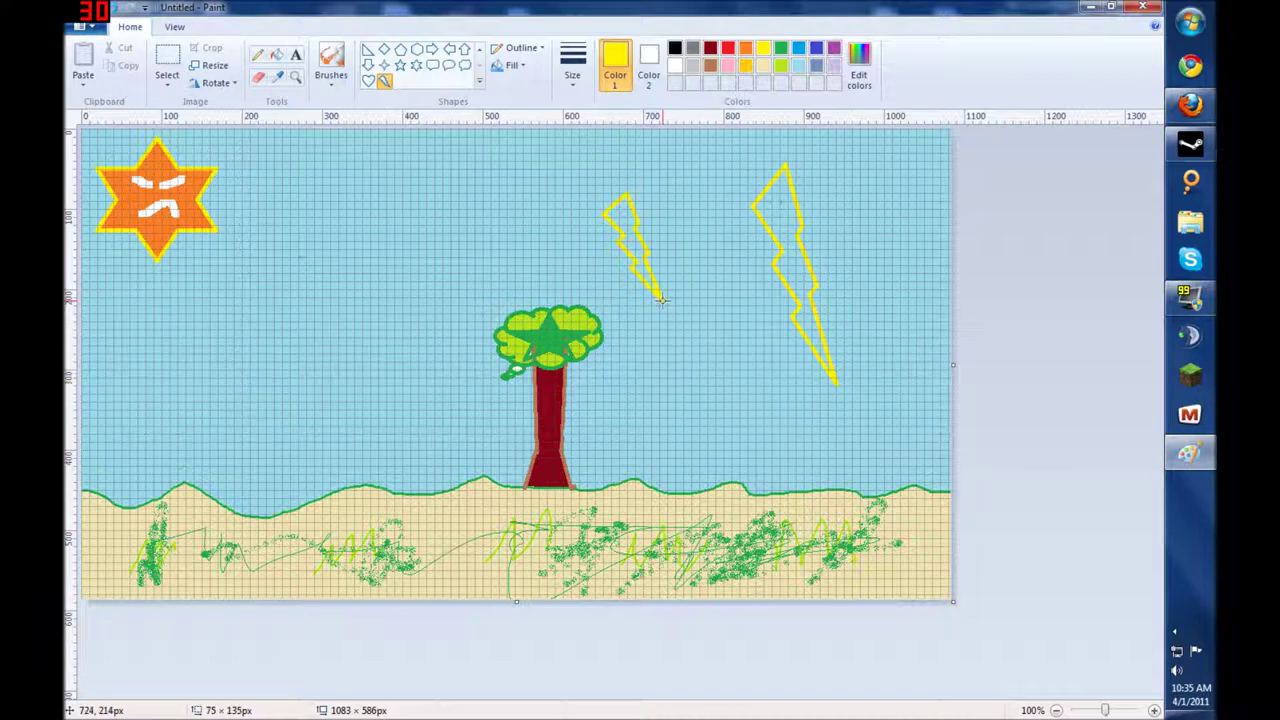
drag(320, 185, 382, 392)
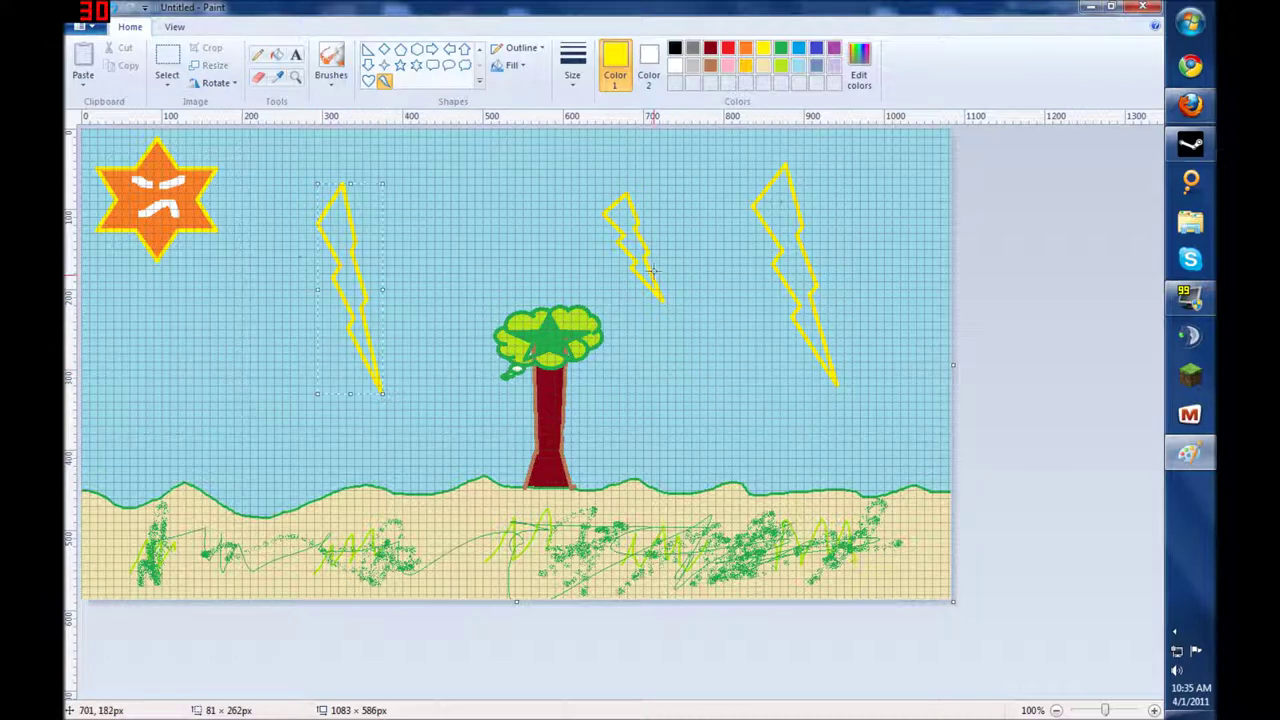
click(479, 52)
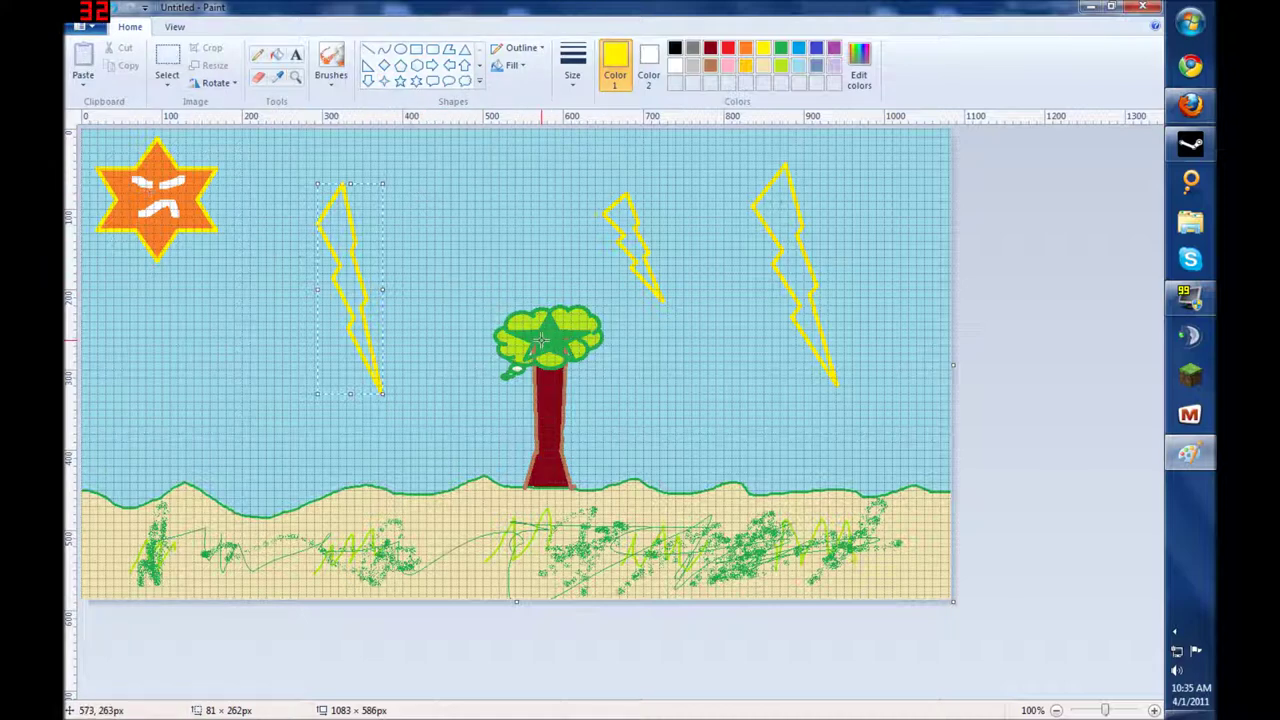
click(443, 358)
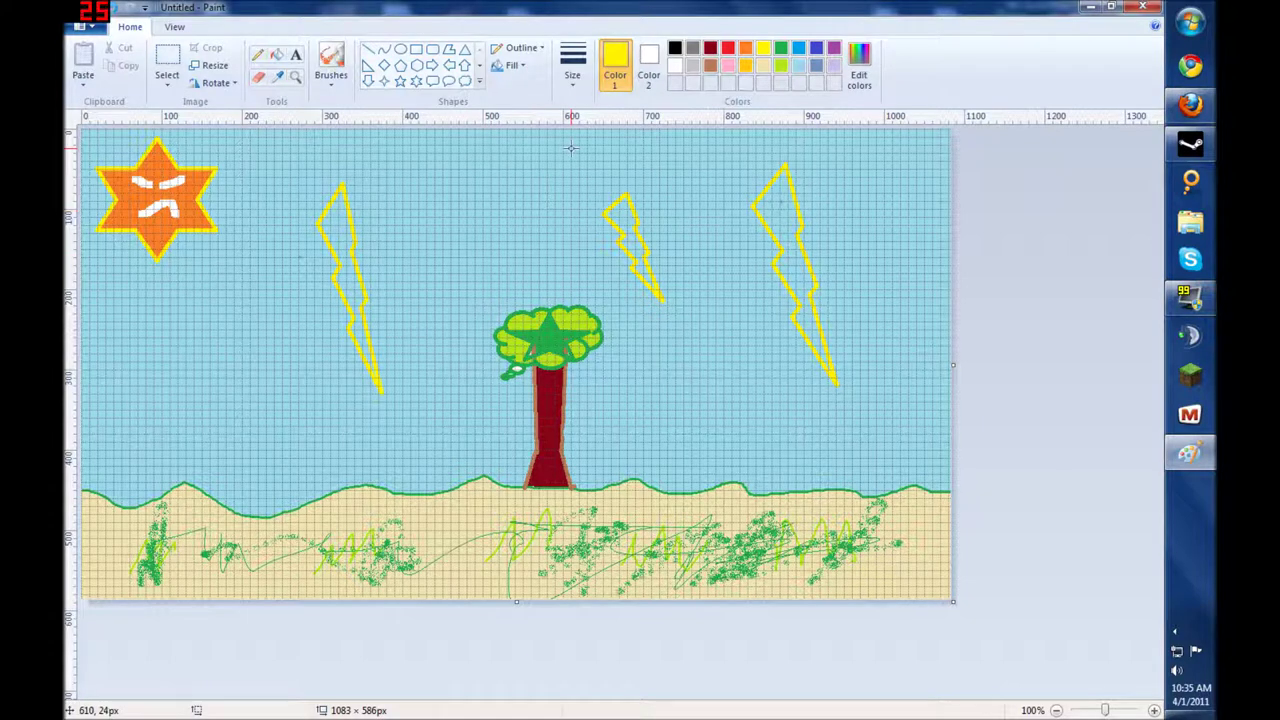
Step: Pencil-sketch a black critter with legs, body and horned head on the ground right of the tree
click(258, 55)
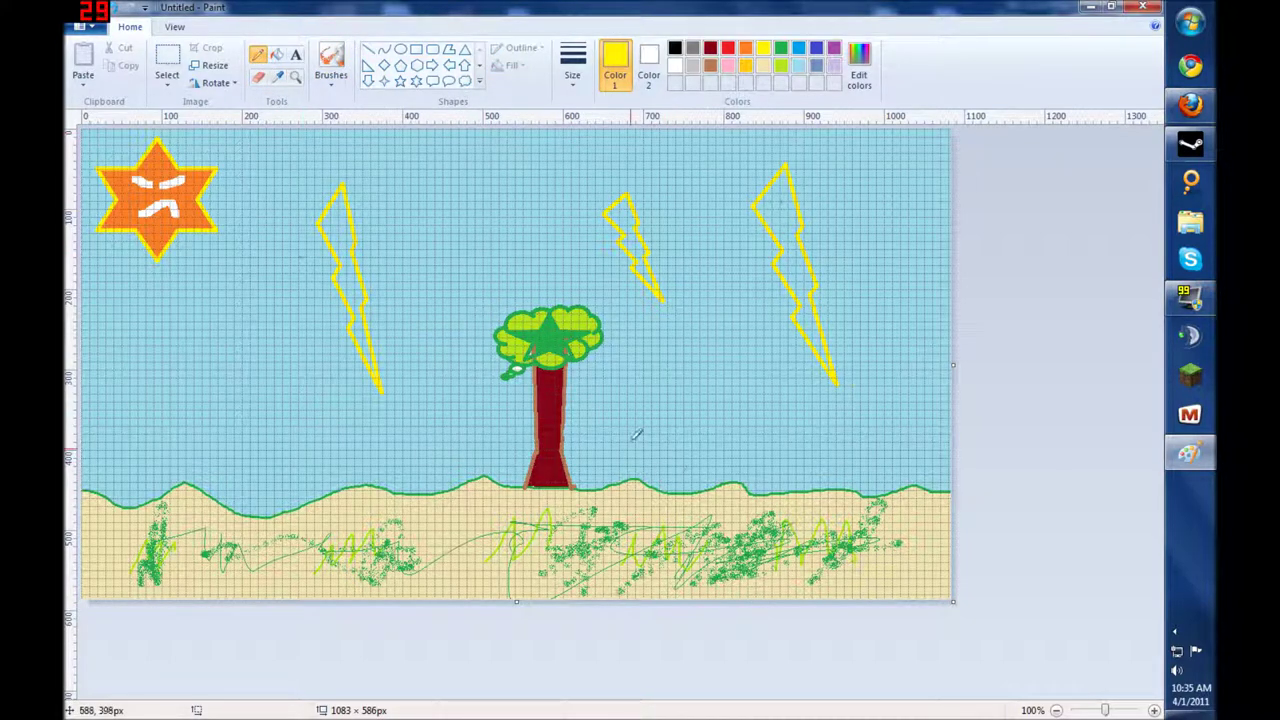
click(675, 50)
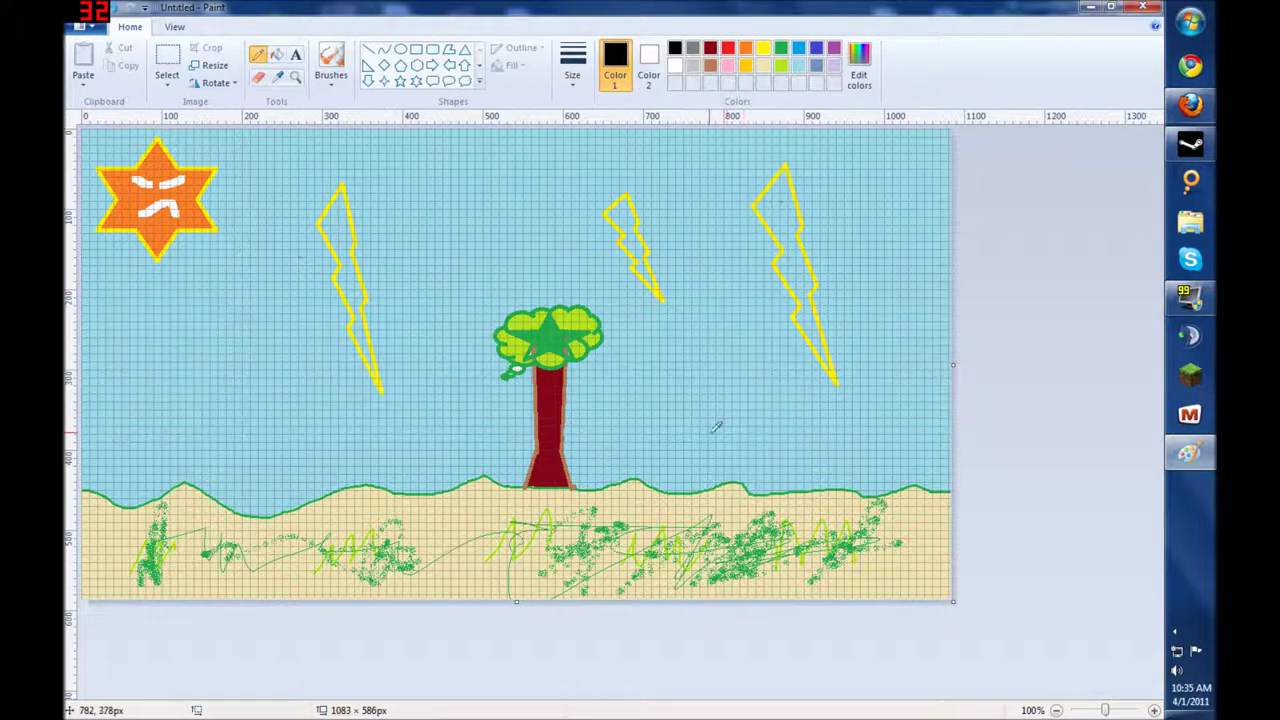
mouse_move(703, 477)
mouse_down()
mouse_move(713, 448)
mouse_move(726, 480)
mouse_move(712, 446)
mouse_move(727, 478)
mouse_move(766, 458)
mouse_move(784, 485)
mouse_up()
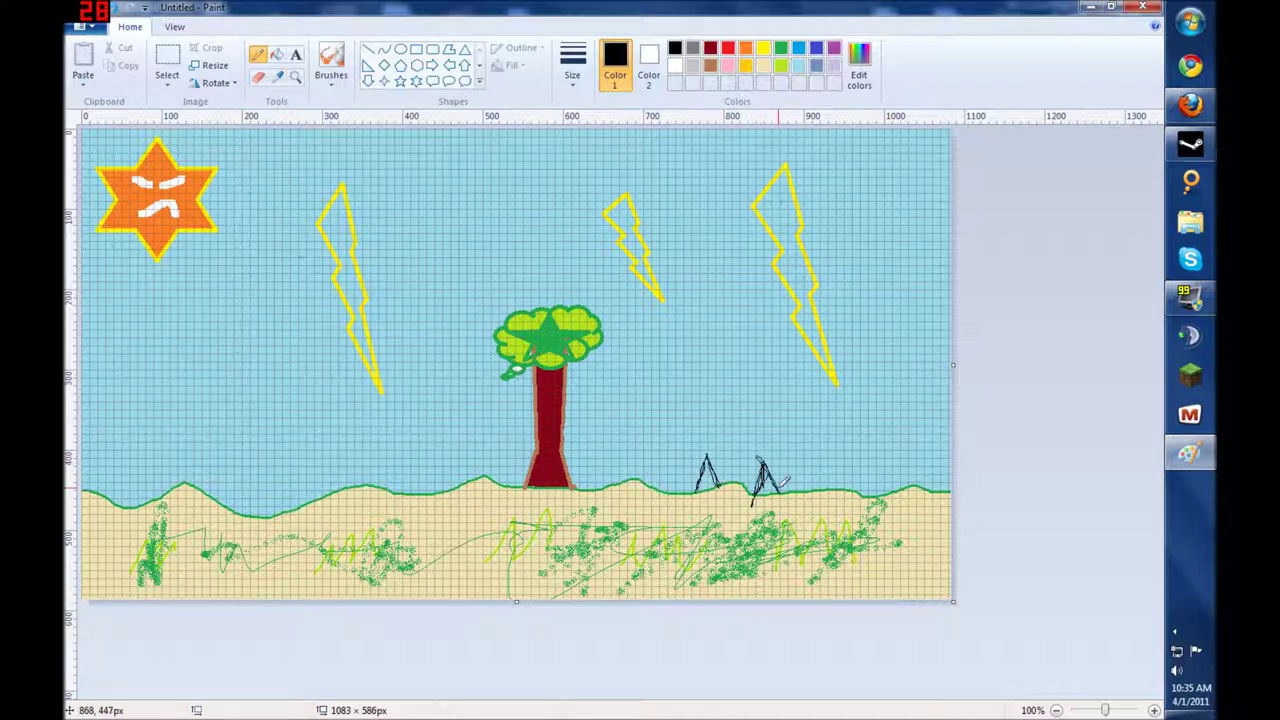
mouse_move(718, 457)
mouse_down()
mouse_move(760, 458)
mouse_move(708, 453)
mouse_move(766, 454)
mouse_move(780, 413)
mouse_move(712, 455)
mouse_move(694, 449)
mouse_move(697, 399)
mouse_move(734, 417)
mouse_move(719, 456)
mouse_up()
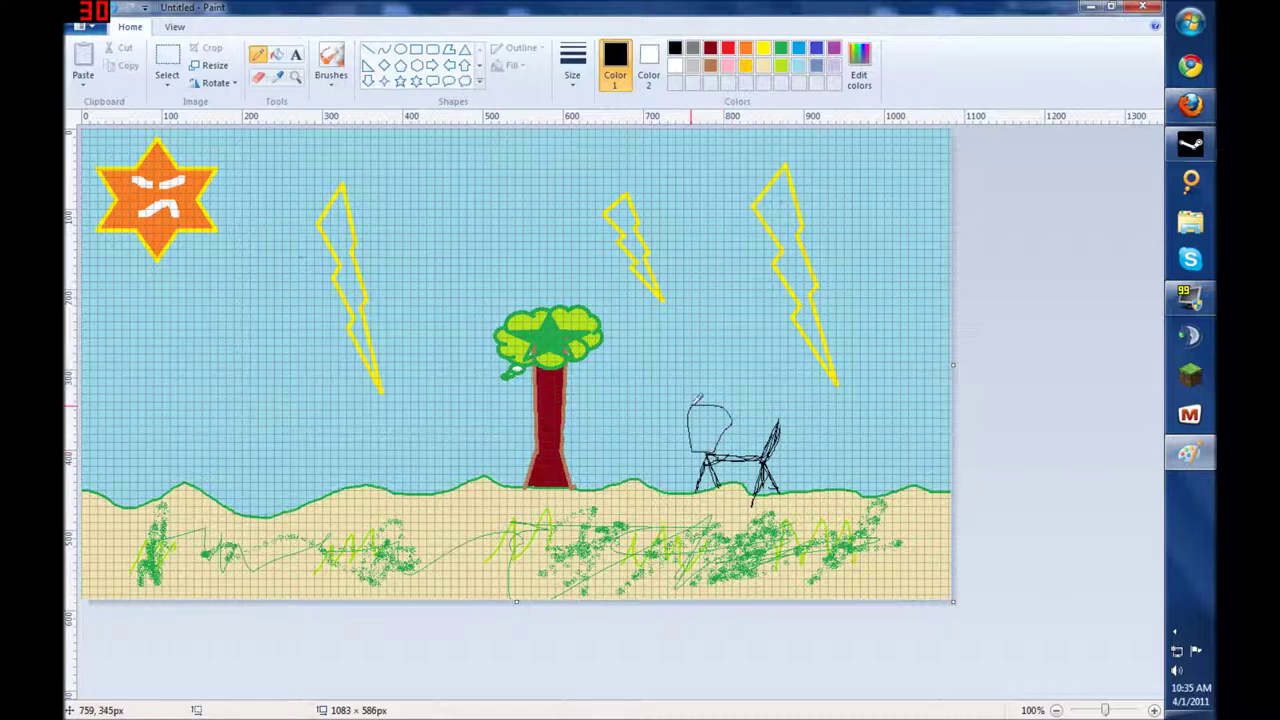
mouse_move(692, 404)
mouse_down()
mouse_move(696, 359)
mouse_move(710, 401)
mouse_move(730, 400)
mouse_move(747, 370)
mouse_move(751, 391)
mouse_move(711, 427)
mouse_up()
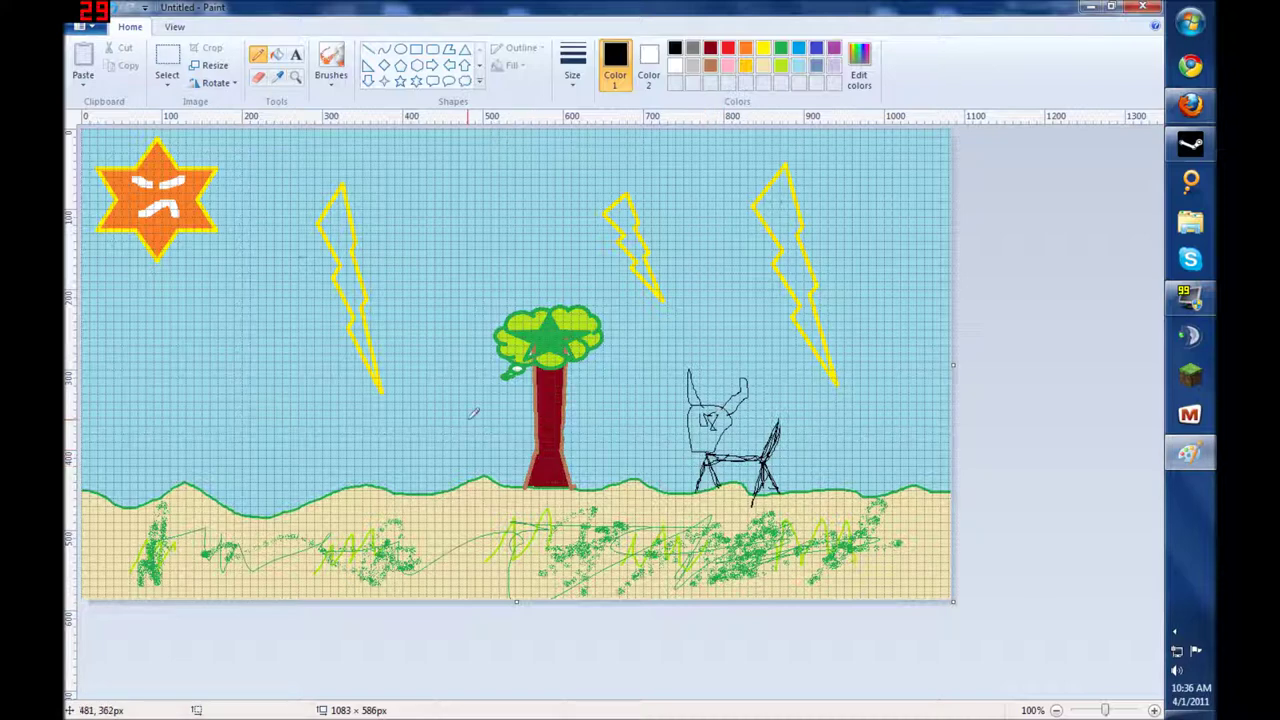
Step: Mark out a pink text box in the left sky with font size 48
click(728, 65)
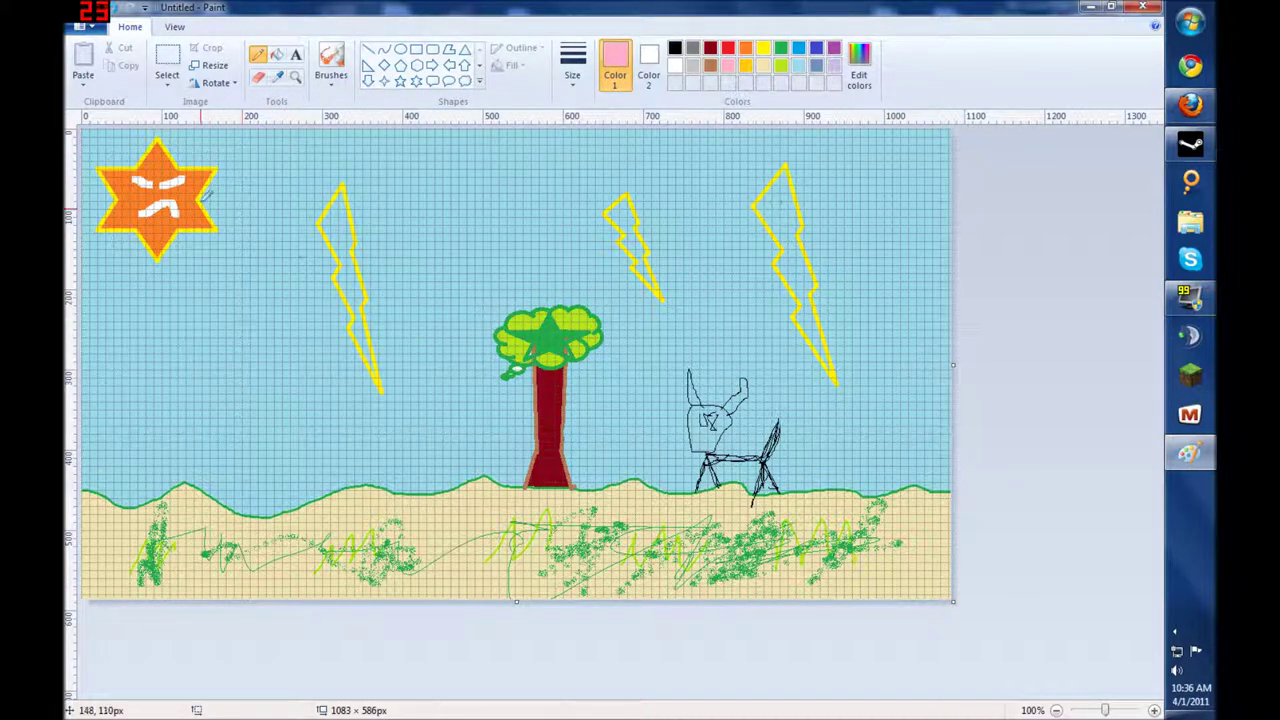
click(294, 56)
drag(98, 349, 322, 478)
drag(381, 438, 385, 476)
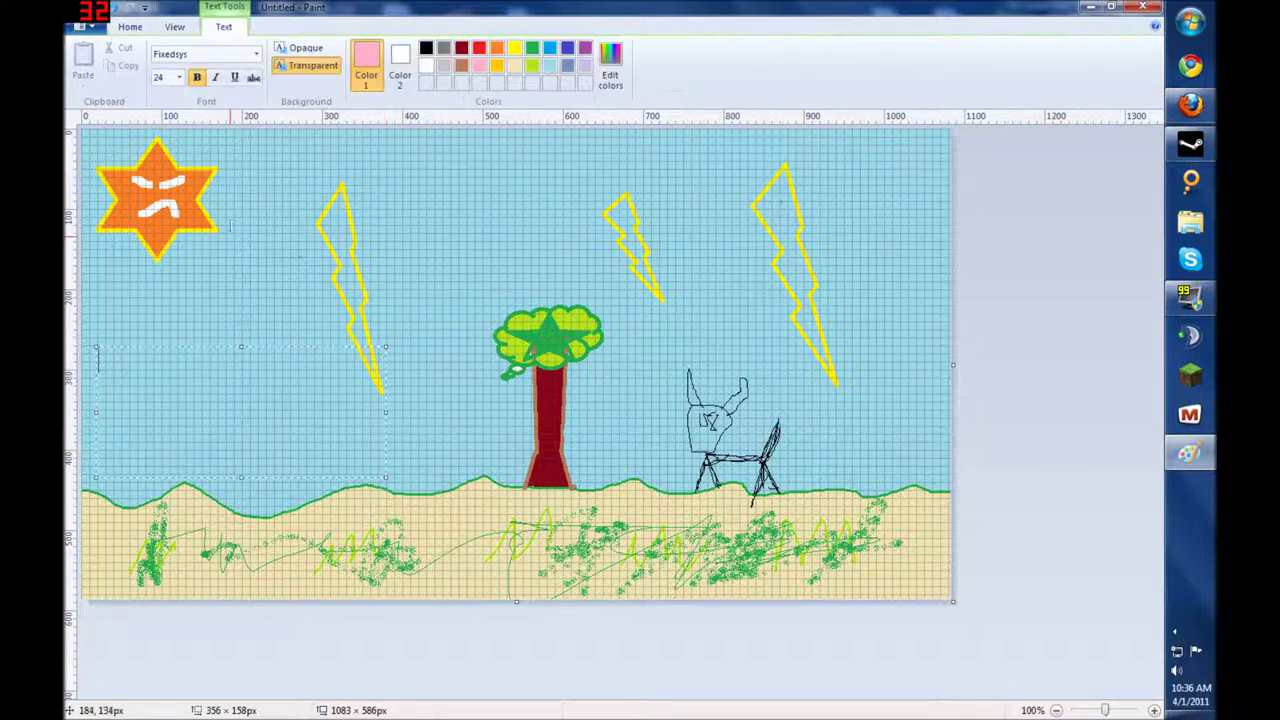
click(179, 77)
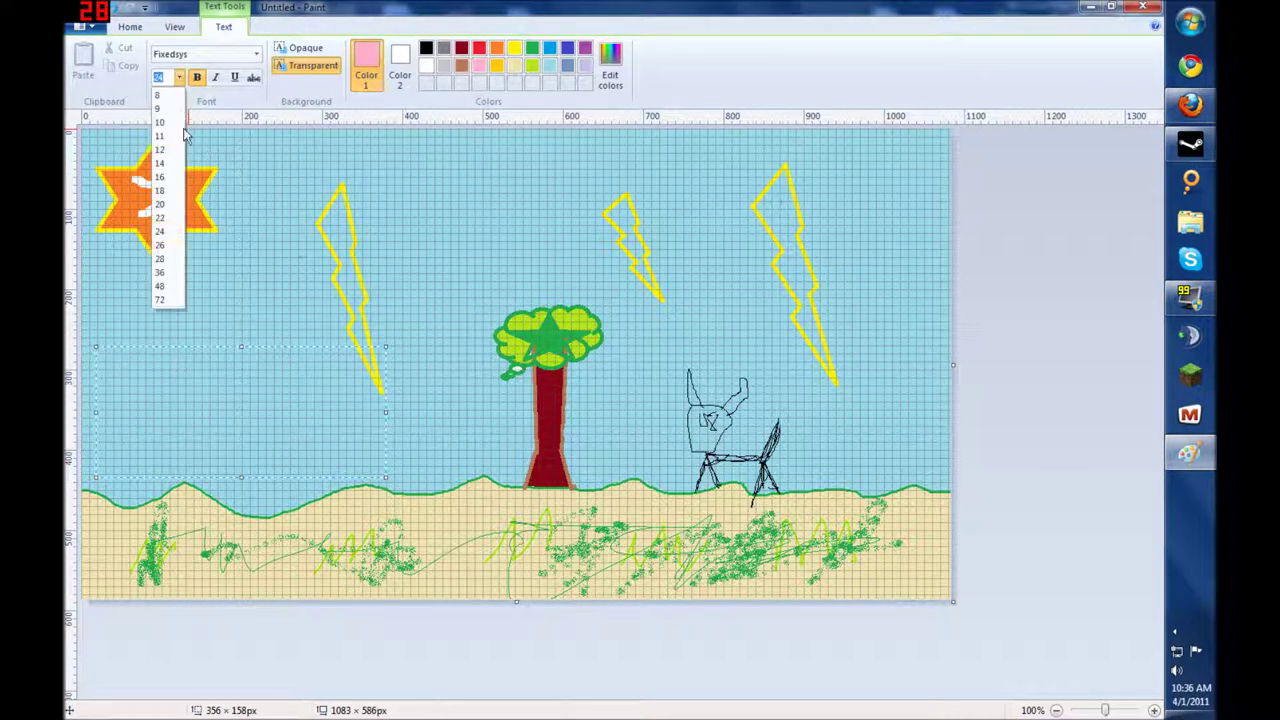
click(170, 261)
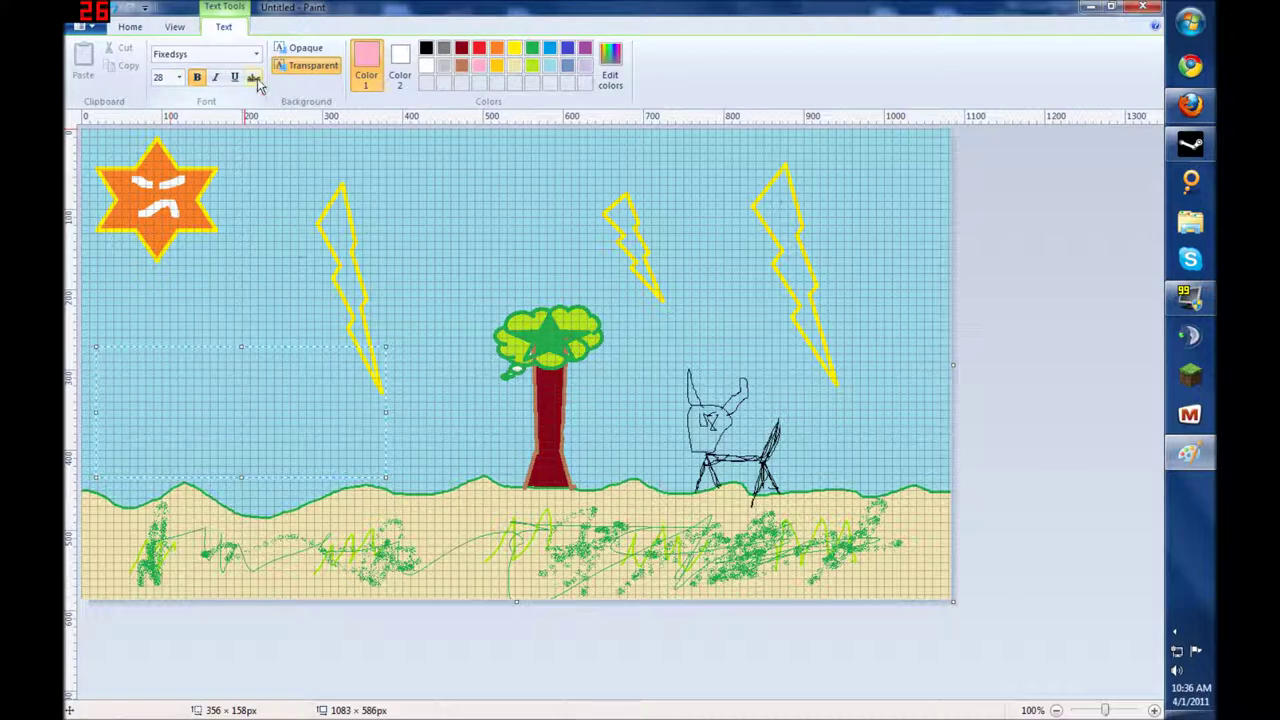
click(179, 77)
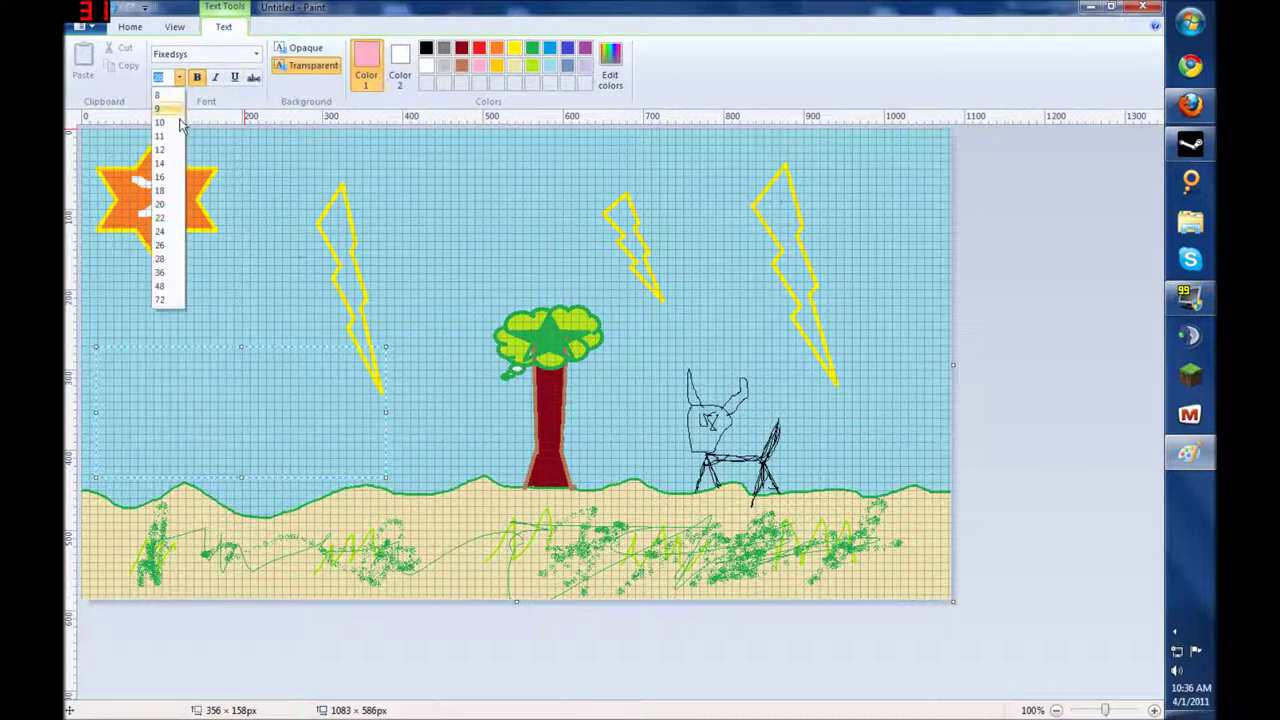
click(162, 286)
Step: Type 'April' and 'Fools Day' on separate lines, nudge the text up and commit it
text(Apl)
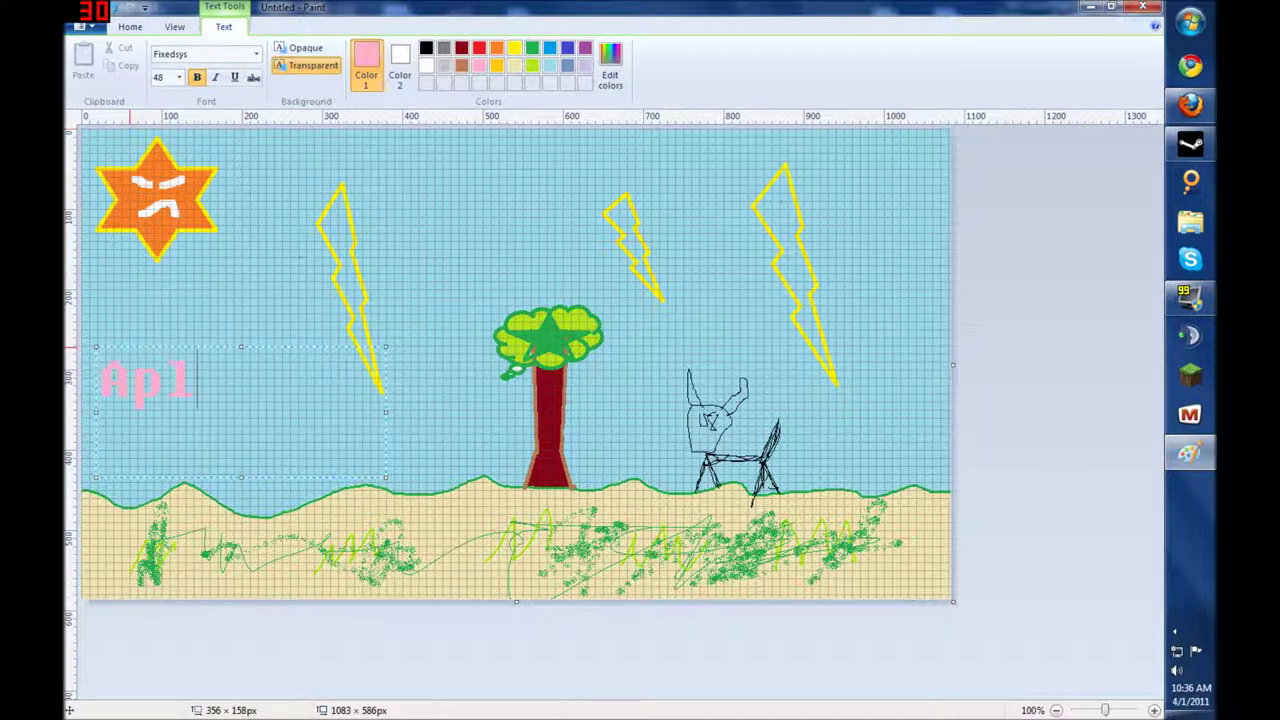
key(BackSpace)
text(i)
text(il)
key(Return)
text(Fools)
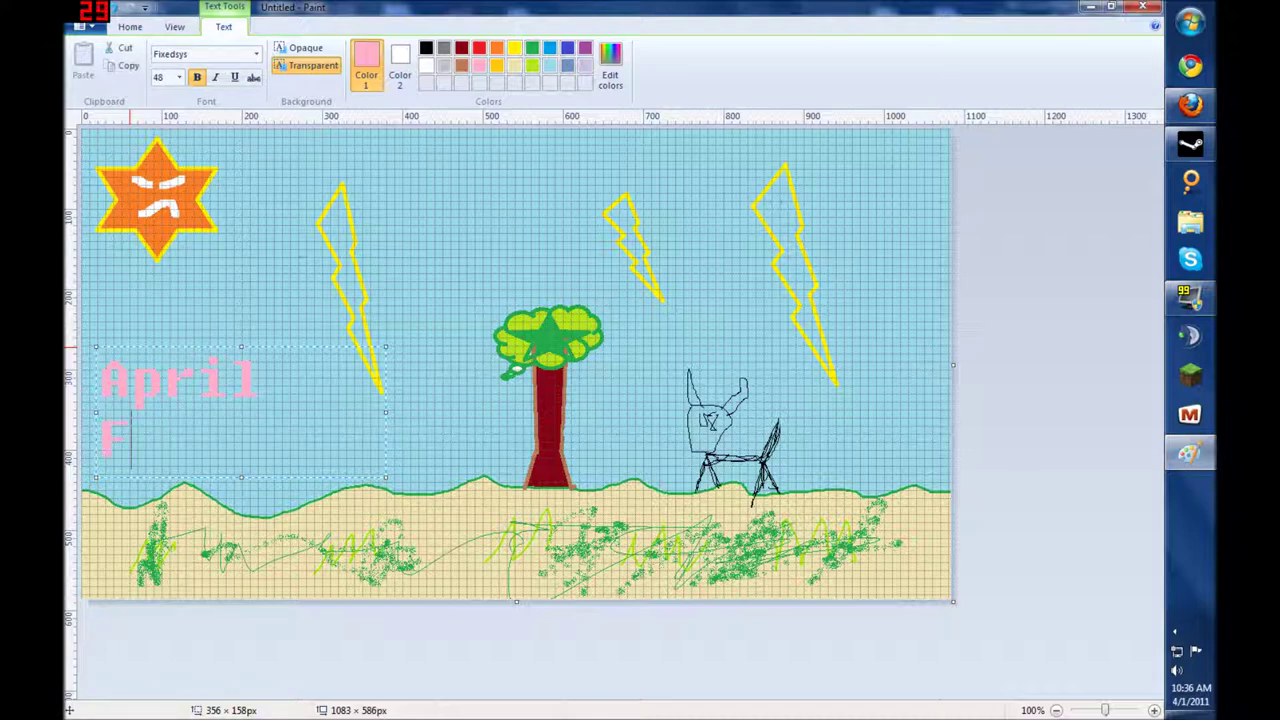
text( Day)
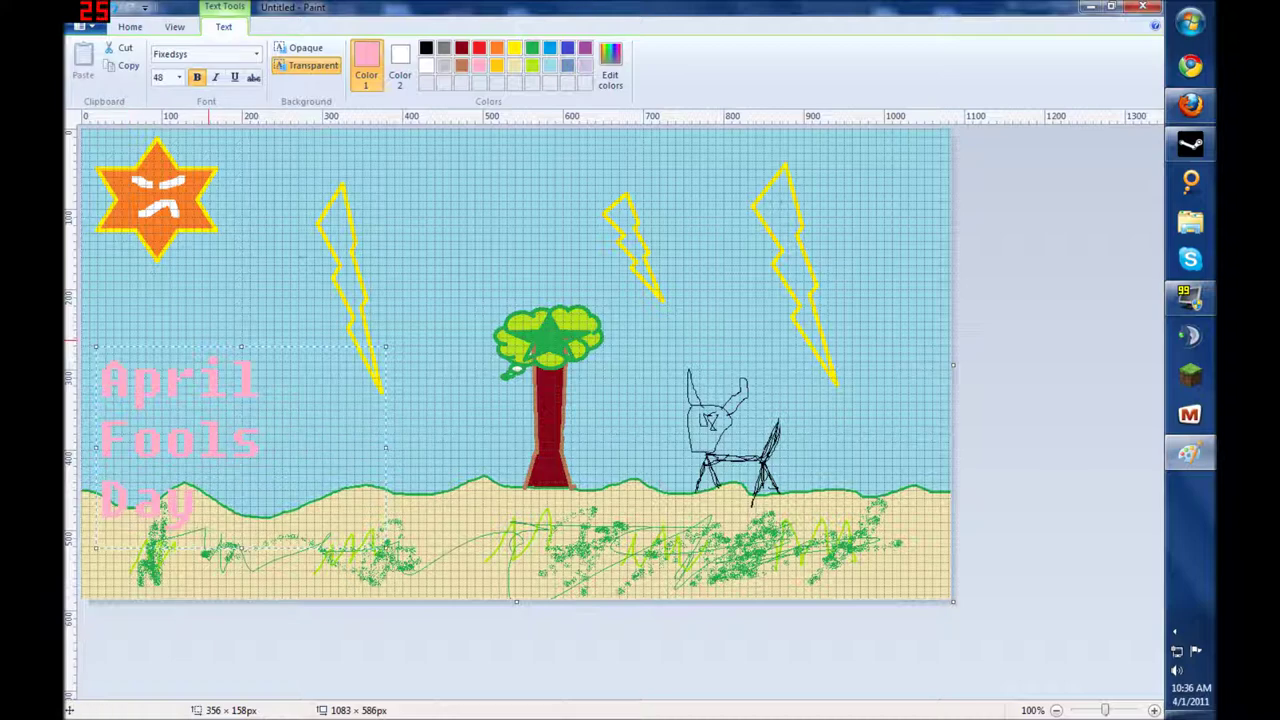
drag(204, 346, 210, 287)
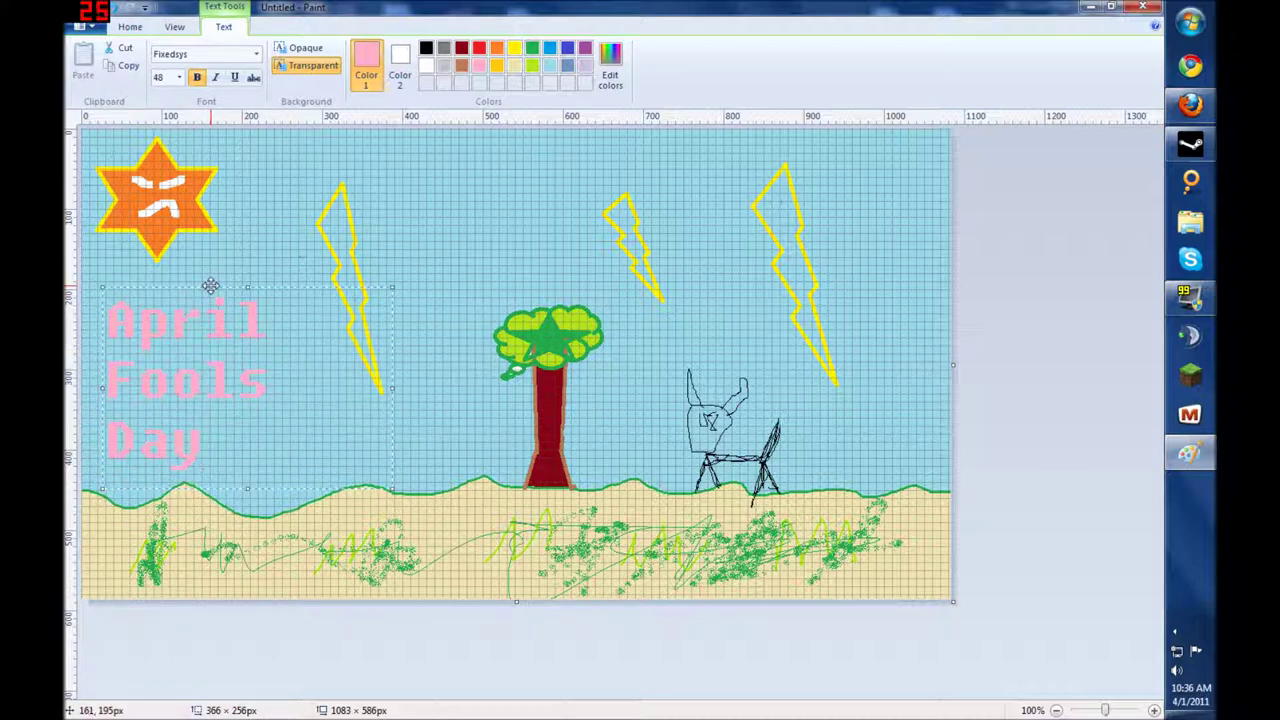
click(382, 303)
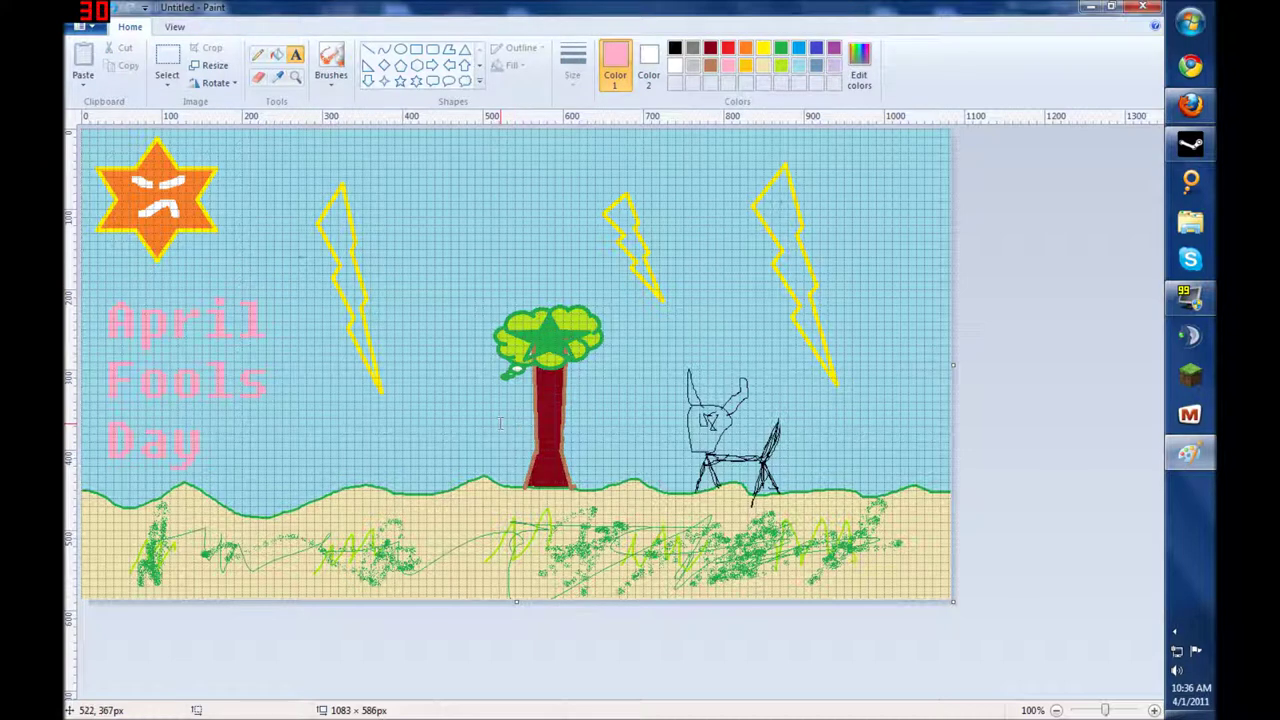